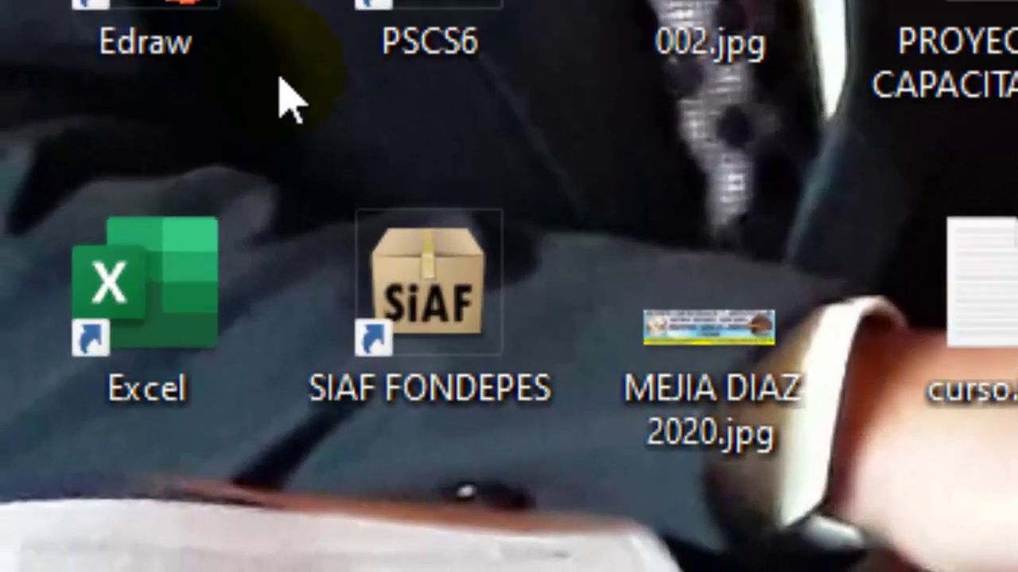
- Launch Microsoft Excel from its desktop icon to reach the start screen
{"action": "double_click", "coordinate": [191, 348]}
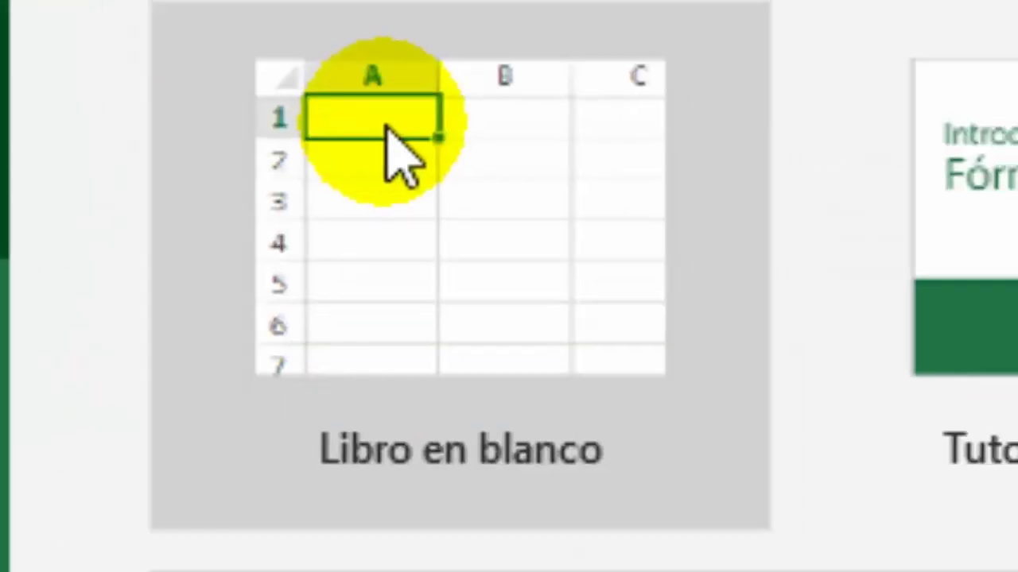
- Start a blank workbook and fill D2:D6 with 8987
{"action": "left_click", "coordinate": [375, 209]}
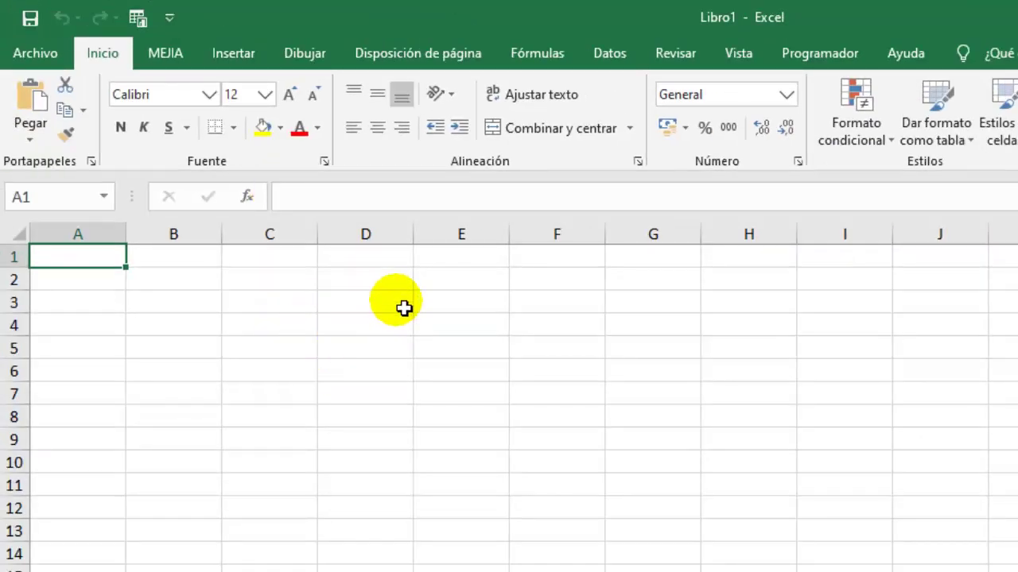
{"action": "left_click_drag", "start_coordinate": [377, 280], "coordinate": [380, 368]}
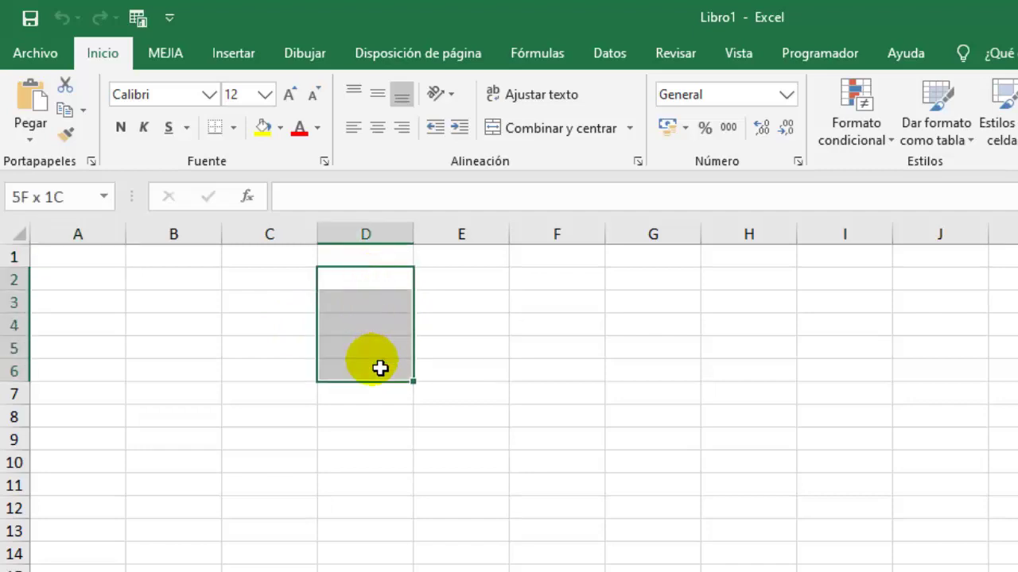
{"action": "type", "text": "8987"}
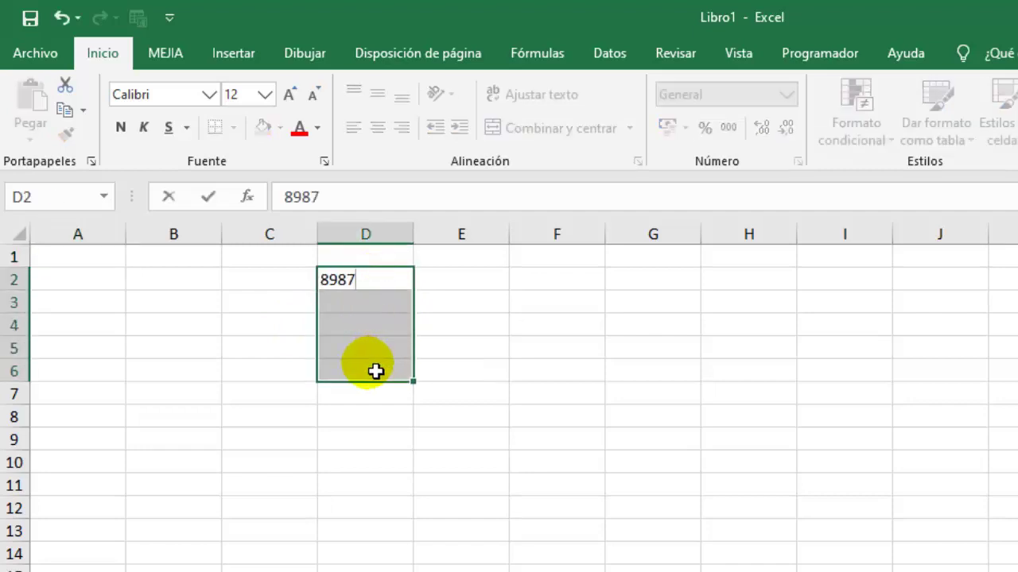
{"action": "key", "text": "ctrl+Return"}
- AutoSum D2:D6 into D7, apply S/. accounting format, and make the total bold, size 22
{"action": "left_click", "coordinate": [378, 404]}
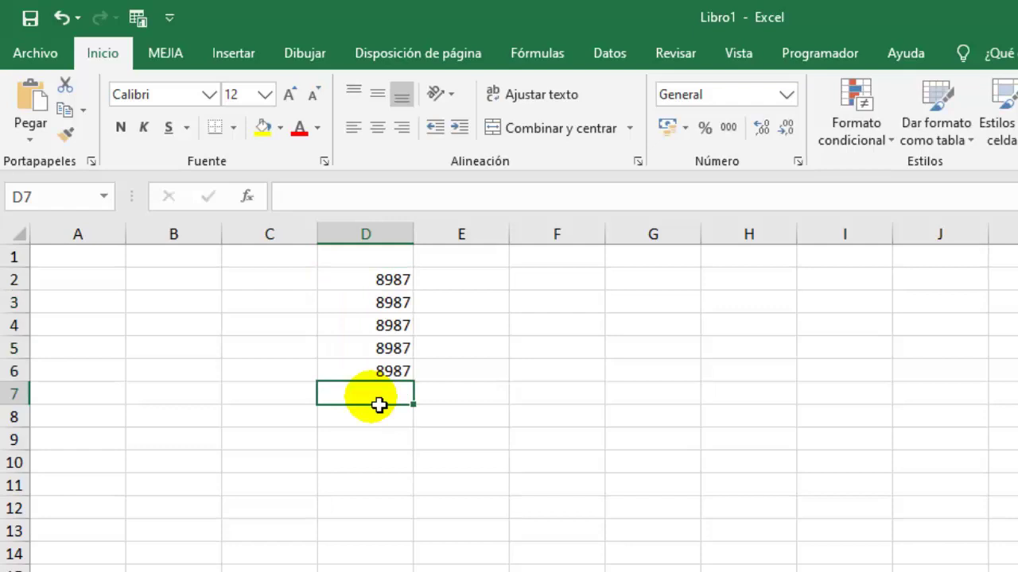
{"action": "key", "text": "alt+equal"}
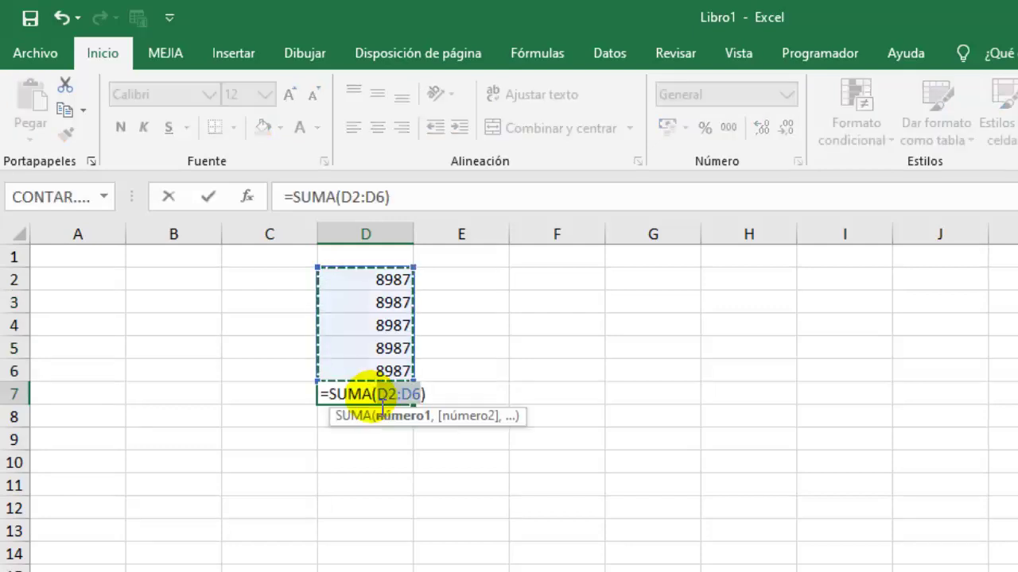
{"action": "key", "text": "Return"}
{"action": "left_click", "coordinate": [378, 395]}
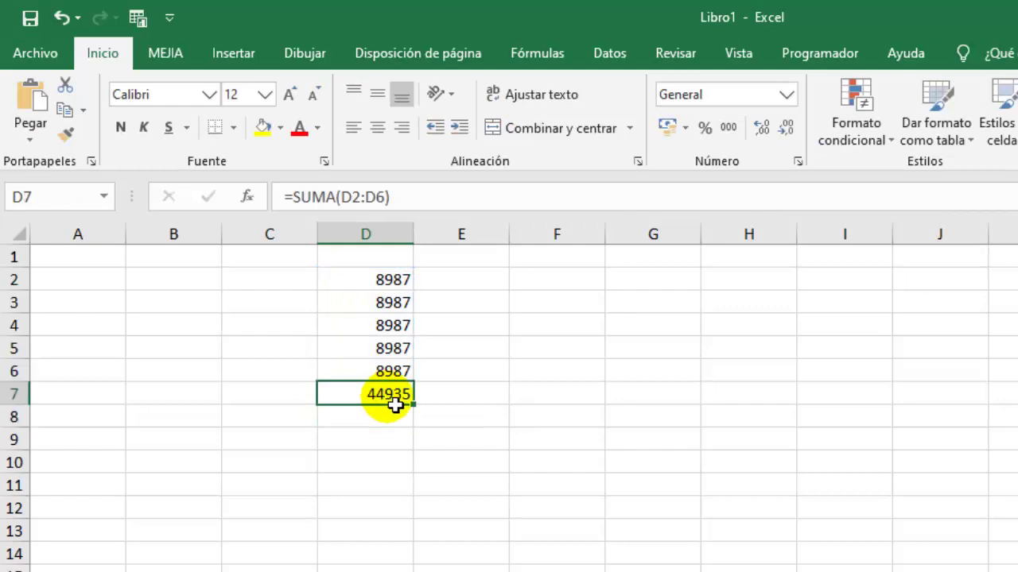
{"action": "left_click", "coordinate": [289, 93]}
{"action": "left_click", "coordinate": [290, 93]}
{"action": "left_click", "coordinate": [290, 94]}
{"action": "left_click", "coordinate": [504, 504]}
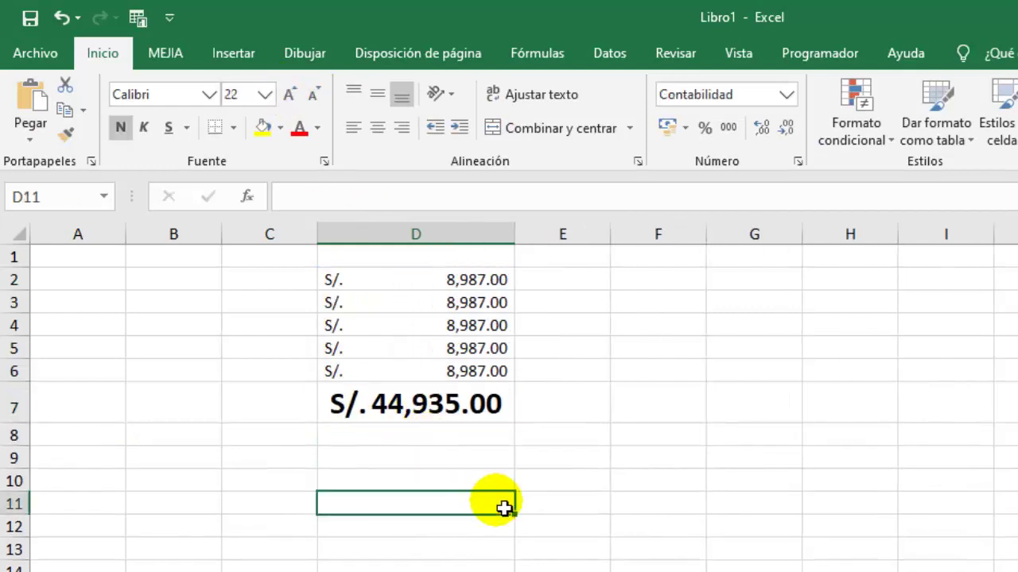
{"action": "left_click", "coordinate": [477, 408]}
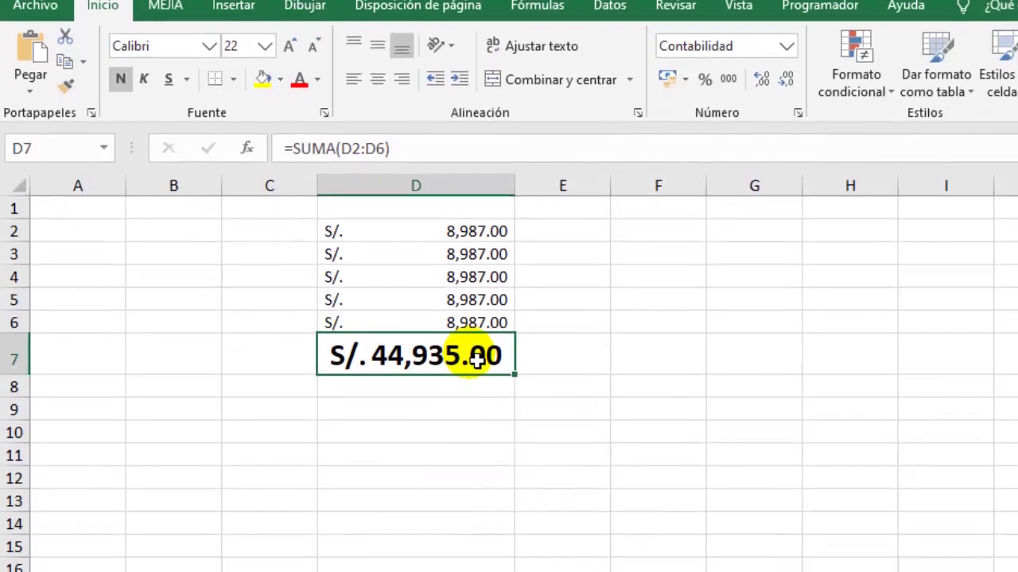
- Insert a comment on D7 reading 'HOLA AMIGOS DE YouTube', replacing the default author text
{"action": "right_click", "coordinate": [476, 408]}
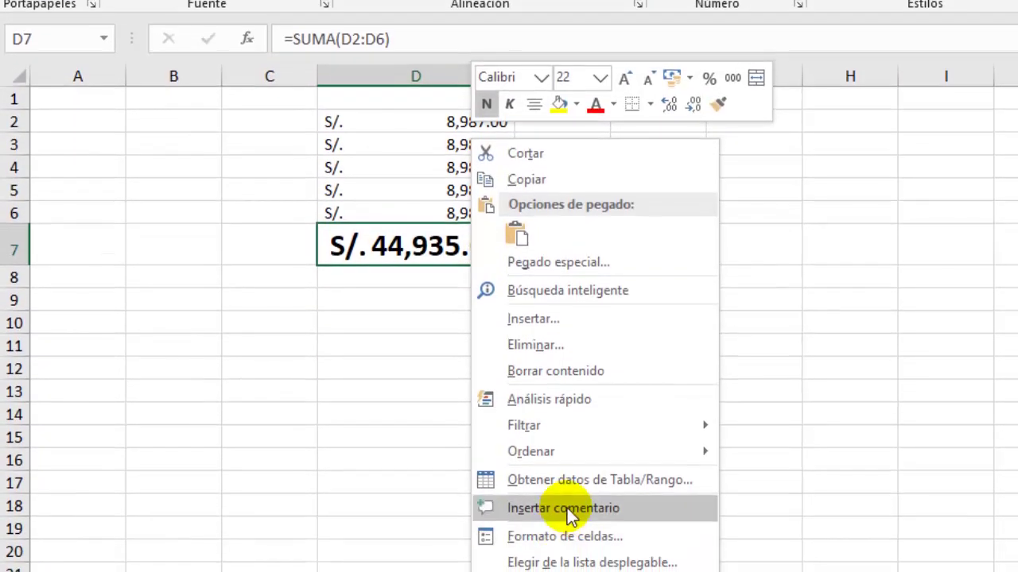
{"action": "left_click", "coordinate": [567, 508]}
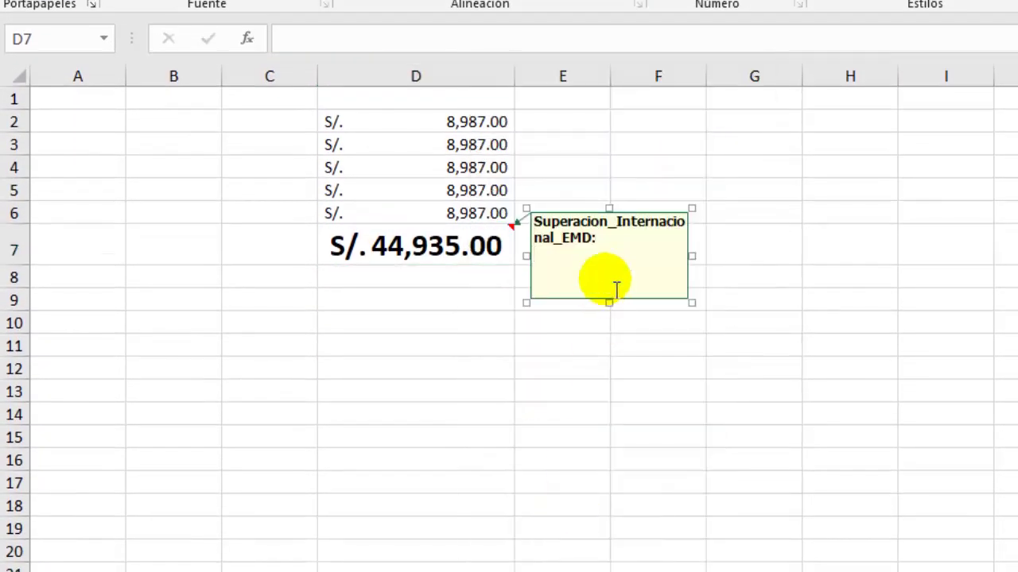
{"action": "left_click_drag", "start_coordinate": [587, 256], "coordinate": [518, 218]}
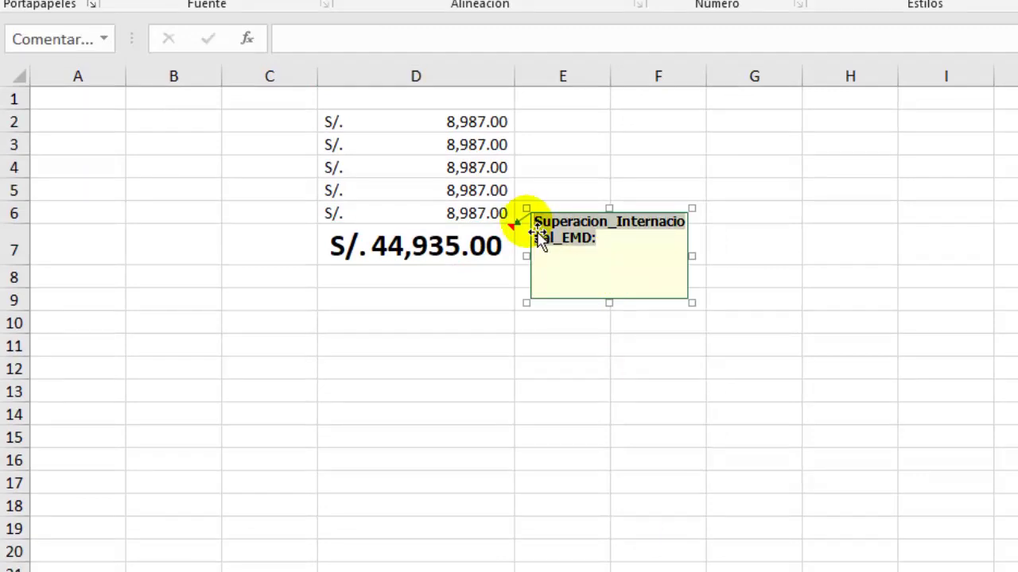
{"action": "key", "text": "Delete"}
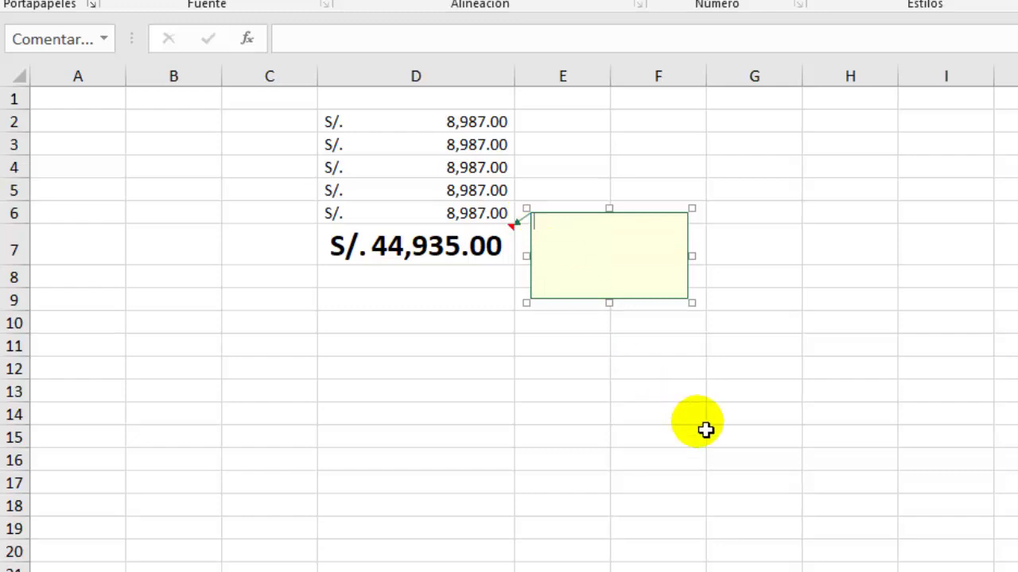
{"action": "type", "text": "HOL"}
{"action": "type", "text": "A AMIGOS DE Y"}
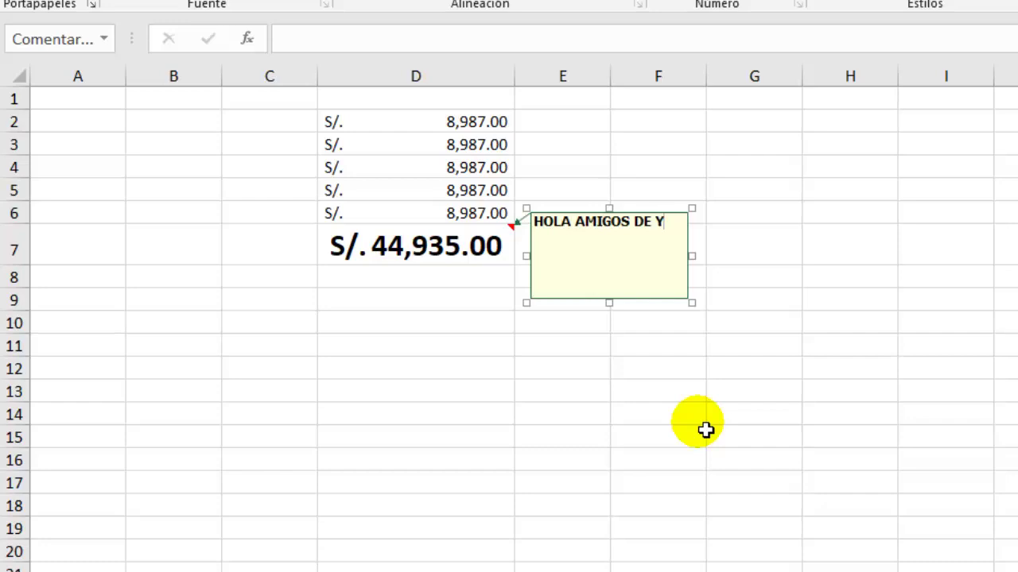
{"action": "type", "text": "ouTube"}
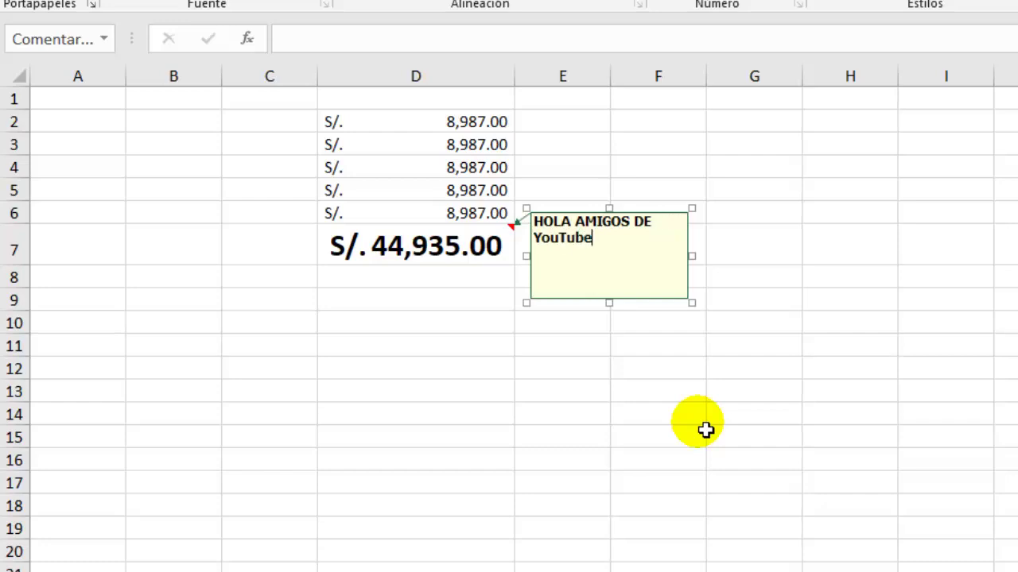
{"action": "left_click", "coordinate": [816, 397]}
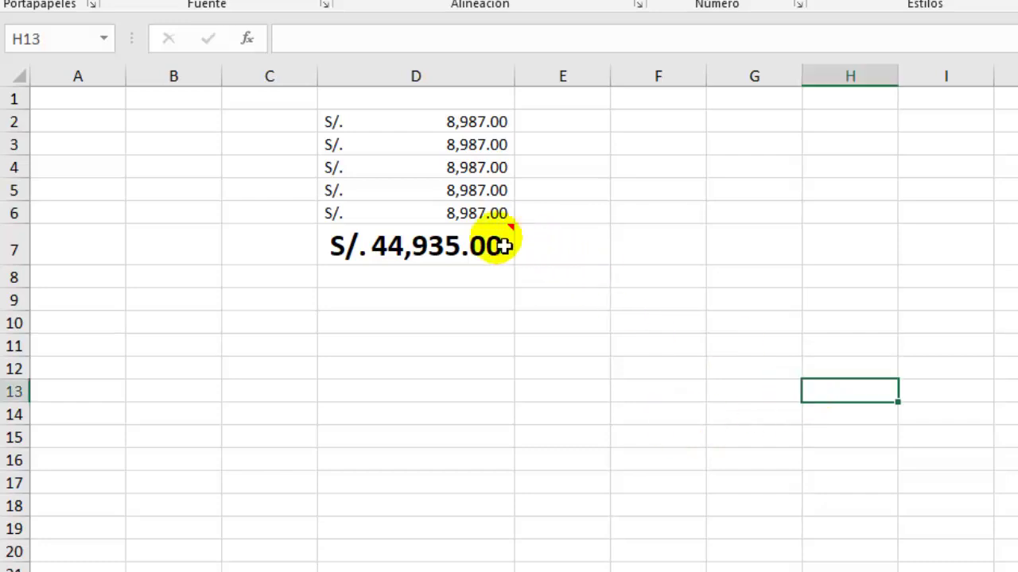
- Open the Formato de comentario dialog for D7's comment via Editar comentario
{"action": "left_click", "coordinate": [498, 246]}
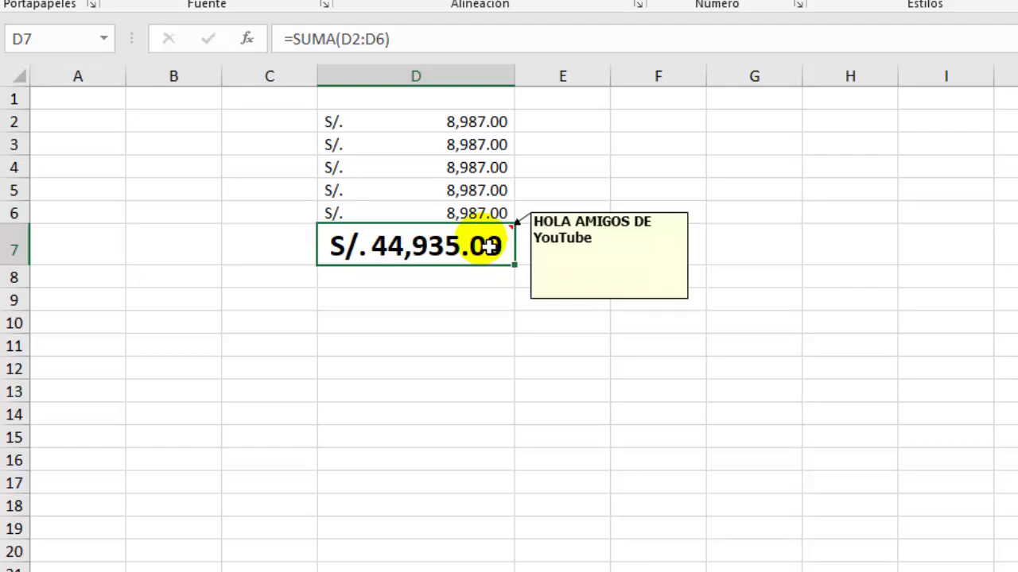
{"action": "right_click", "coordinate": [496, 247]}
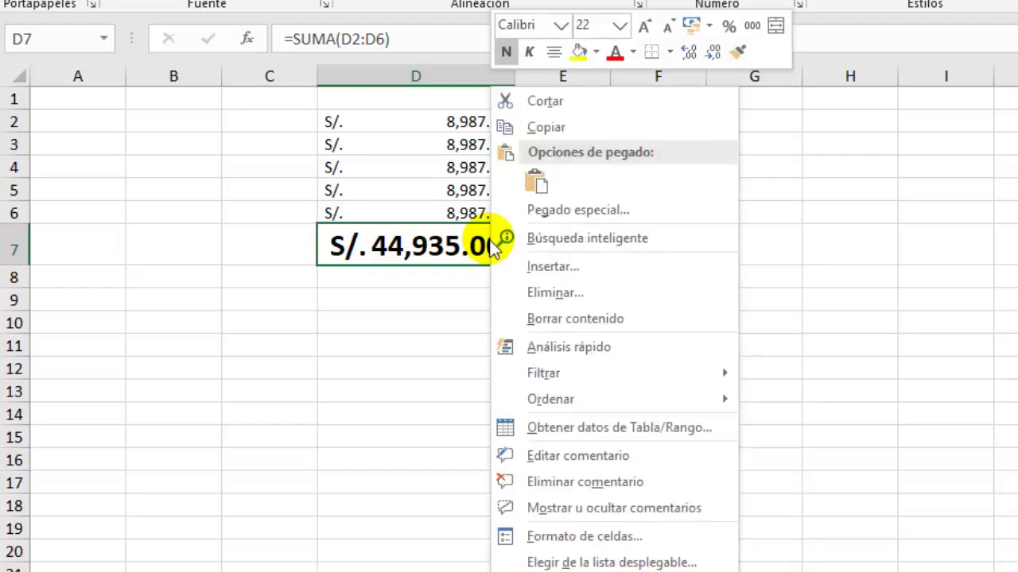
{"action": "left_click", "coordinate": [545, 457]}
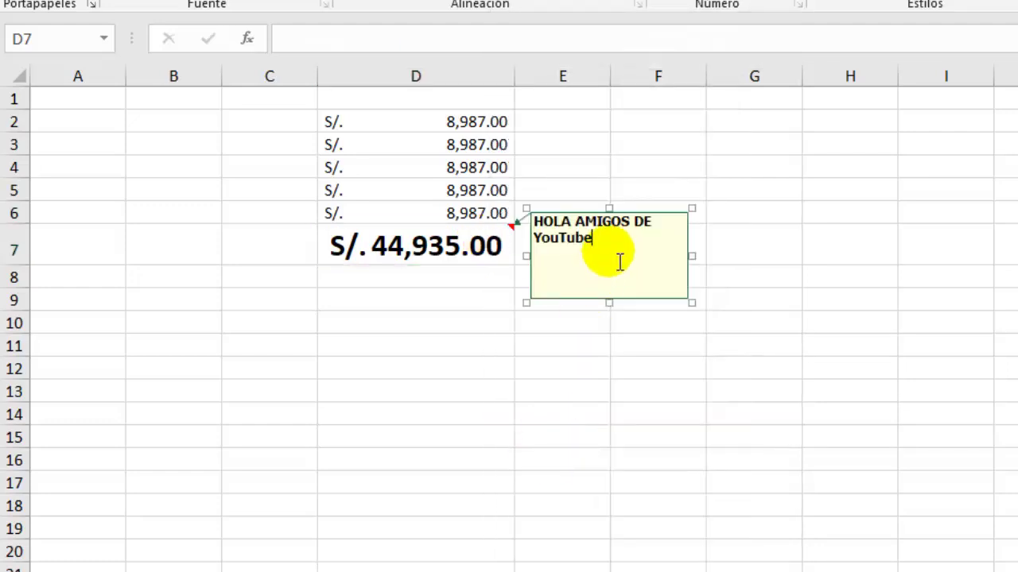
{"action": "right_click", "coordinate": [650, 223]}
{"action": "left_click", "coordinate": [700, 474]}
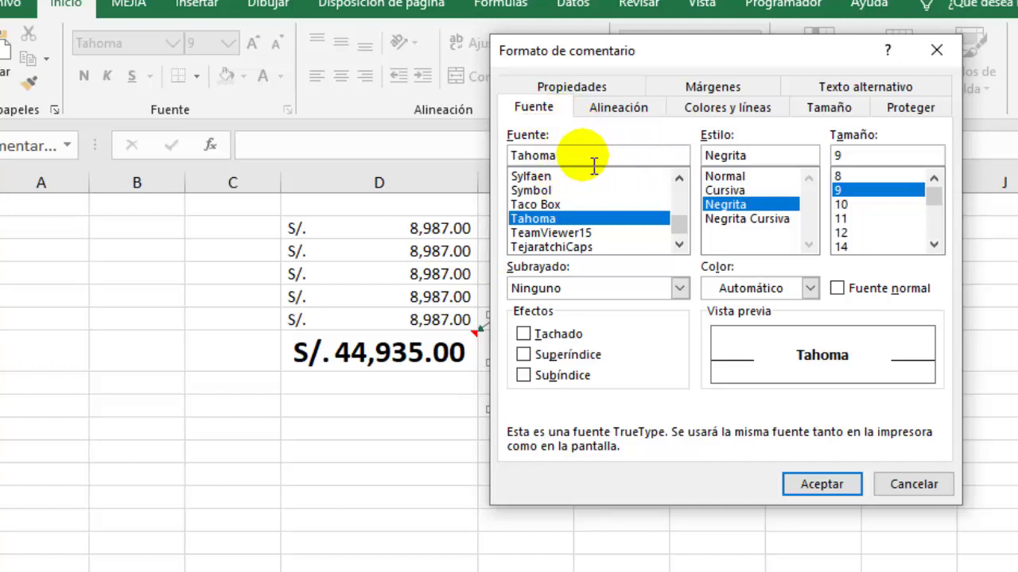
- Set the comment font to Arial Black, Normal style, size 14
{"action": "left_click_drag", "start_coordinate": [591, 163], "coordinate": [501, 153]}
{"action": "type", "text": "ari"}
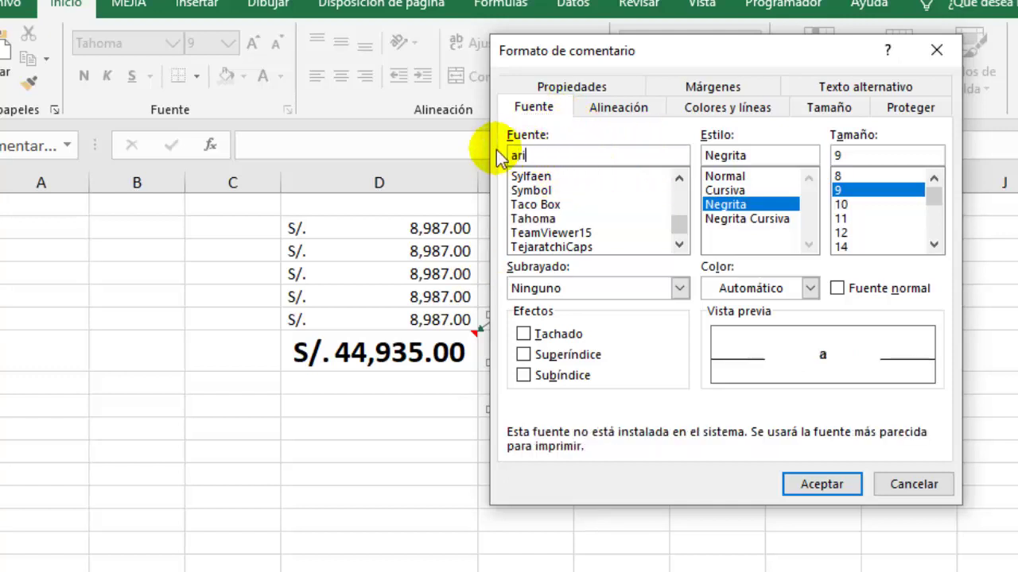
{"action": "type", "text": "Arial"}
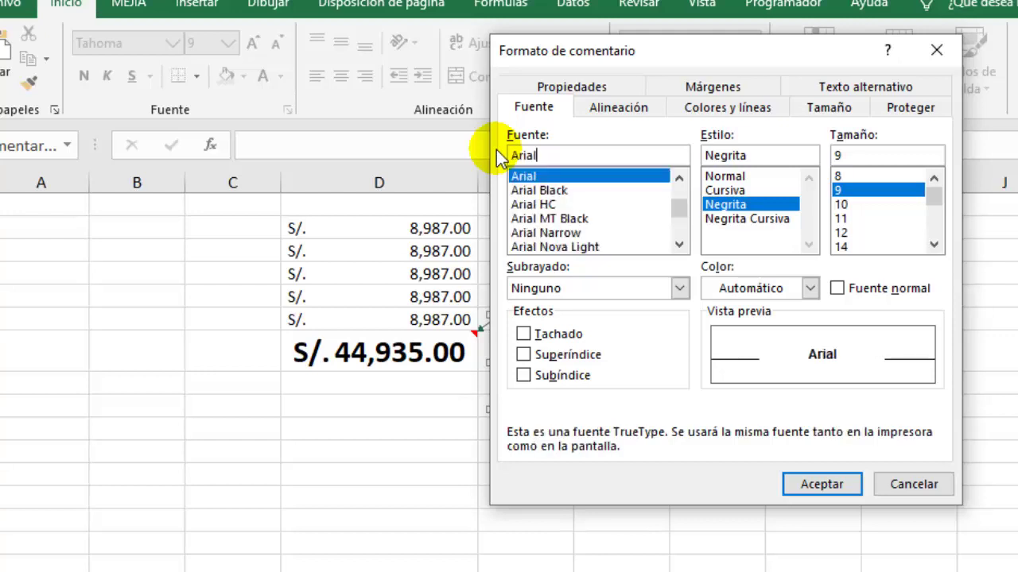
{"action": "left_click", "coordinate": [536, 191]}
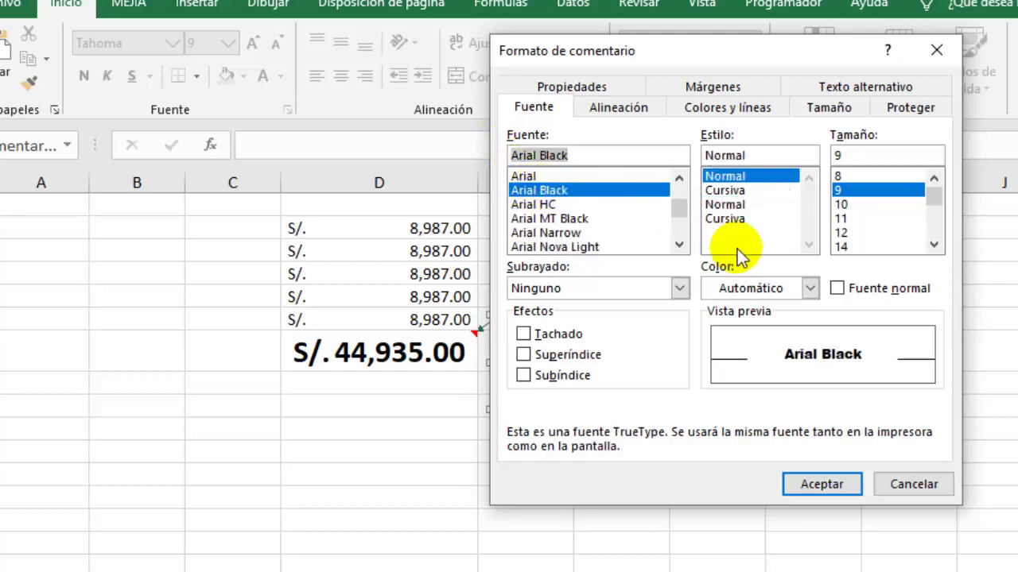
{"action": "left_click", "coordinate": [843, 246]}
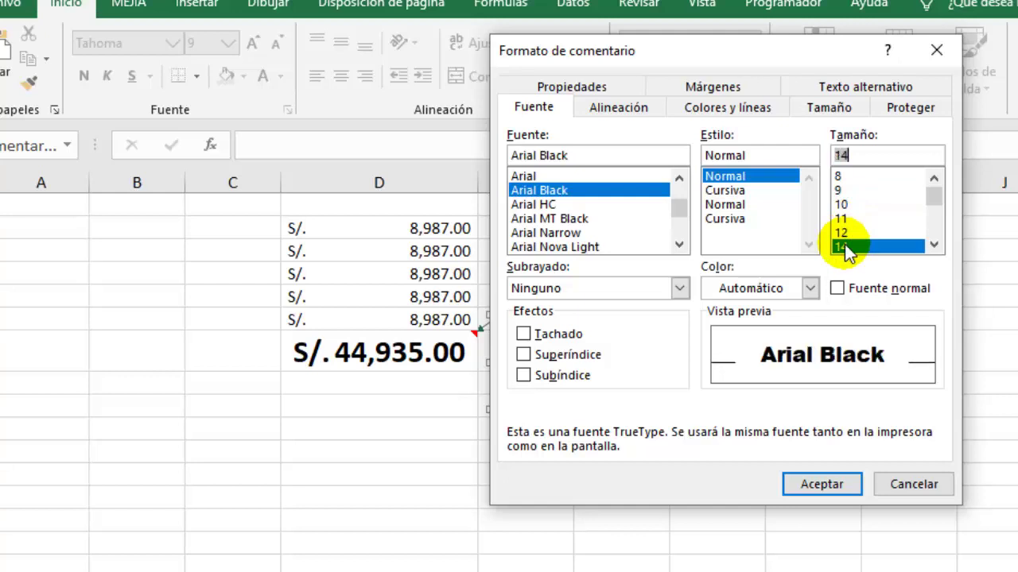
{"action": "left_click", "coordinate": [724, 204]}
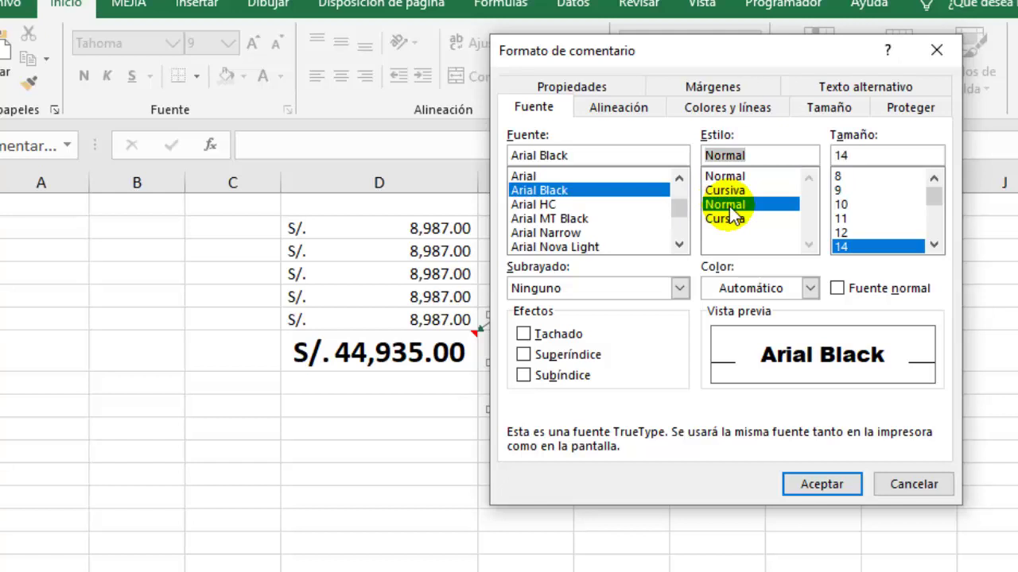
{"action": "left_click", "coordinate": [614, 105]}
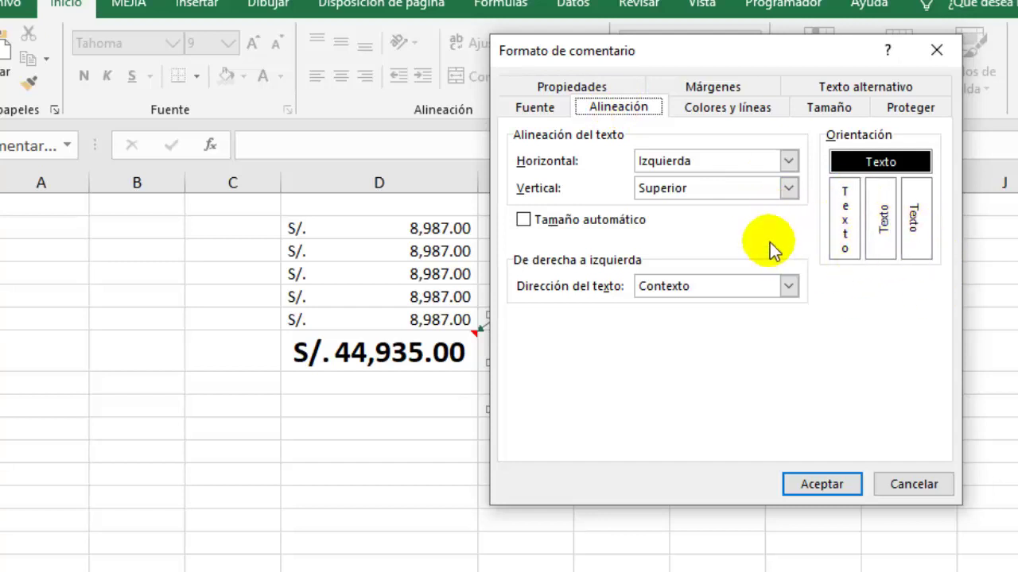
- Set the comment's fill colour to red under Colores y líneas
{"action": "left_click", "coordinate": [722, 109]}
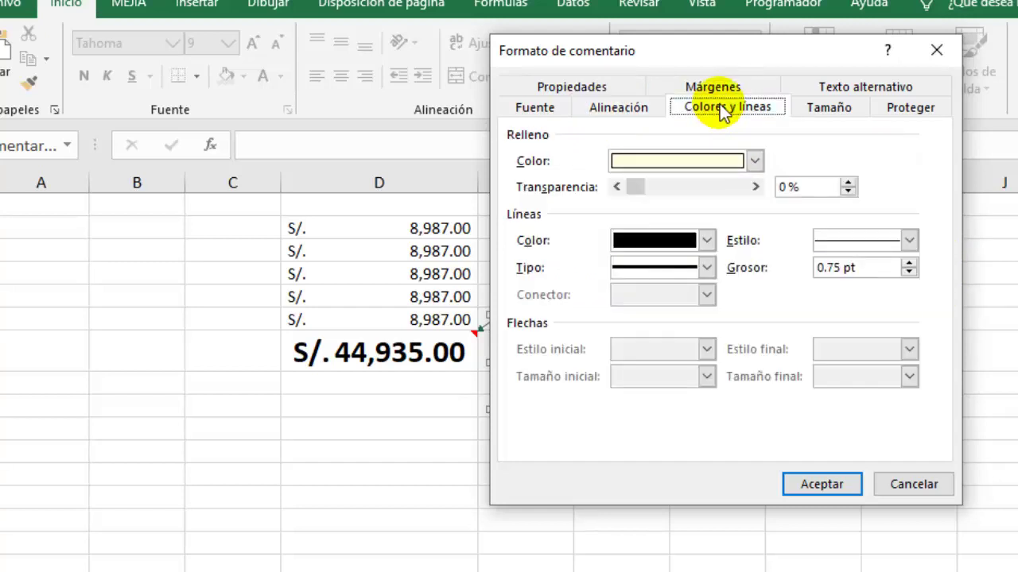
{"action": "left_click", "coordinate": [732, 163]}
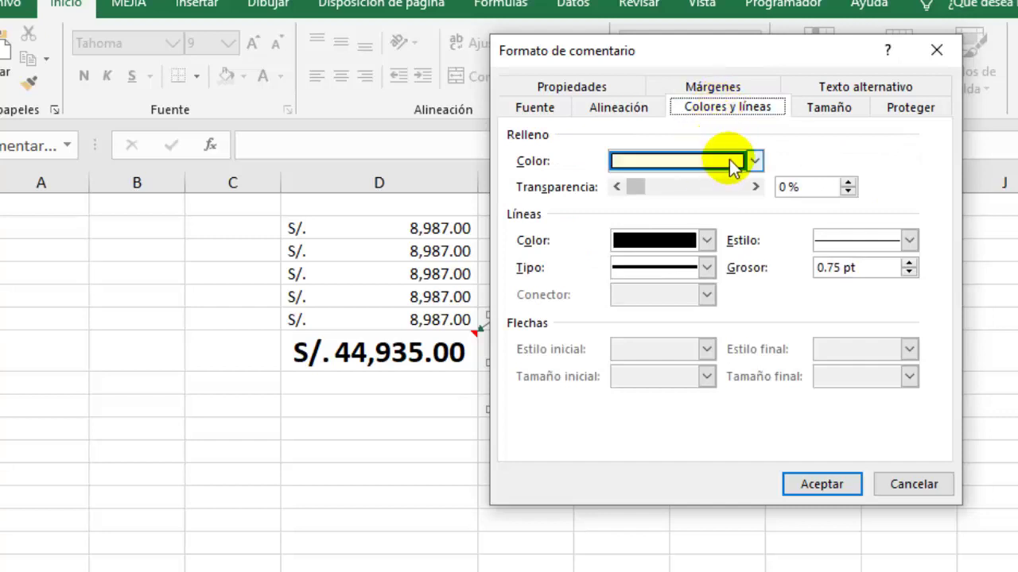
{"action": "left_click", "coordinate": [756, 160]}
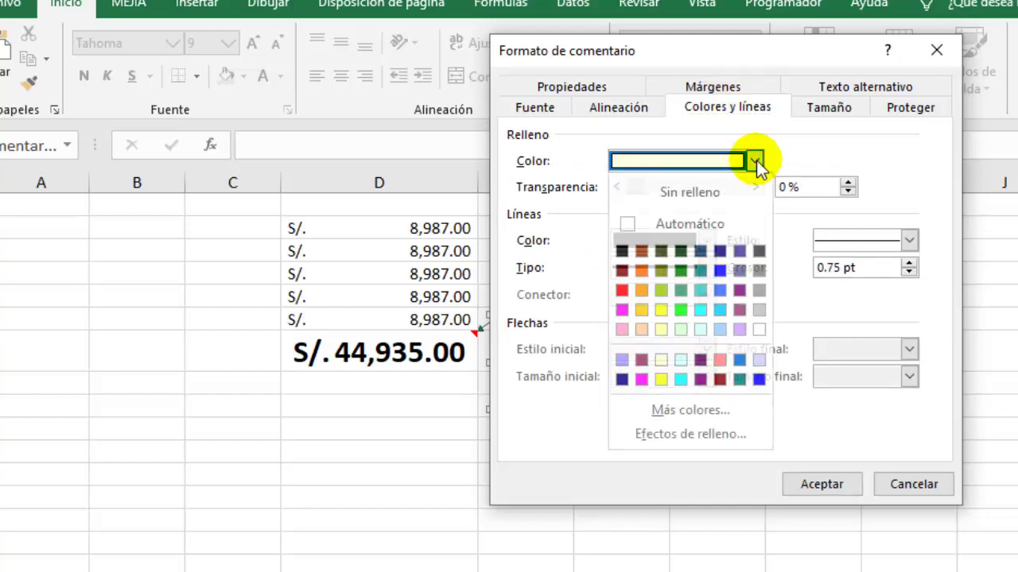
{"action": "left_click", "coordinate": [703, 60]}
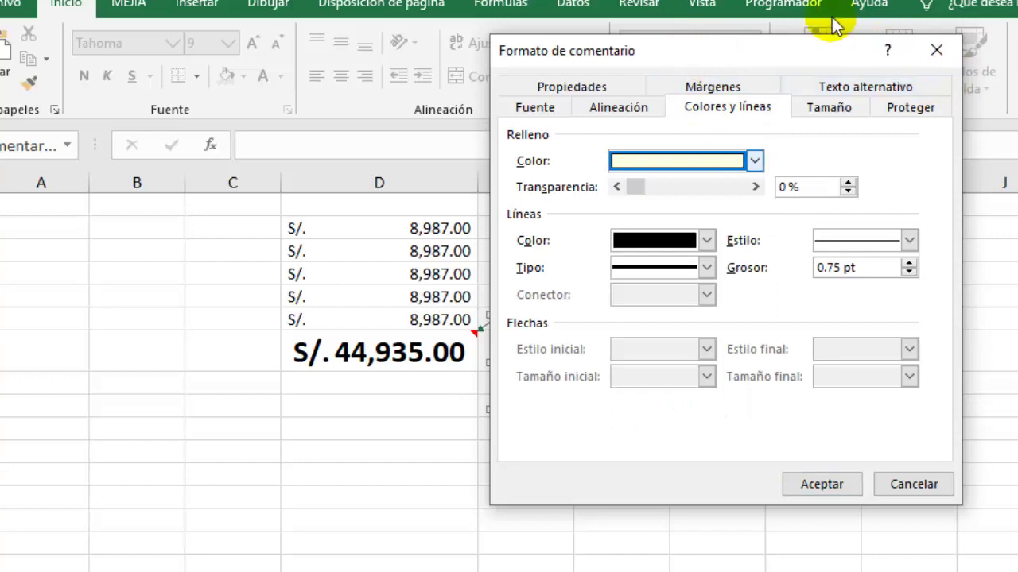
{"action": "left_click_drag", "start_coordinate": [759, 47], "coordinate": [1013, 48]}
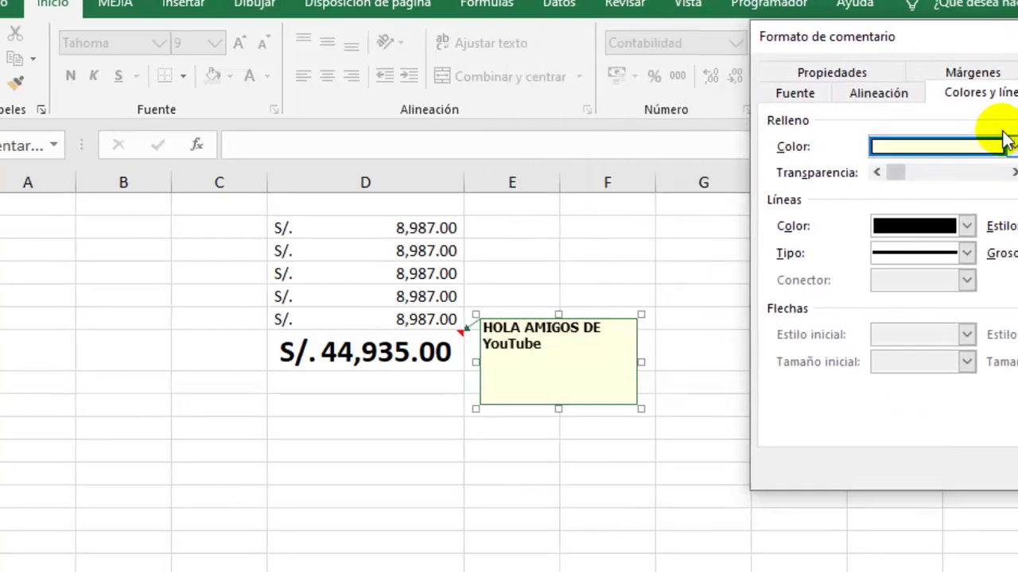
{"action": "left_click", "coordinate": [1007, 161]}
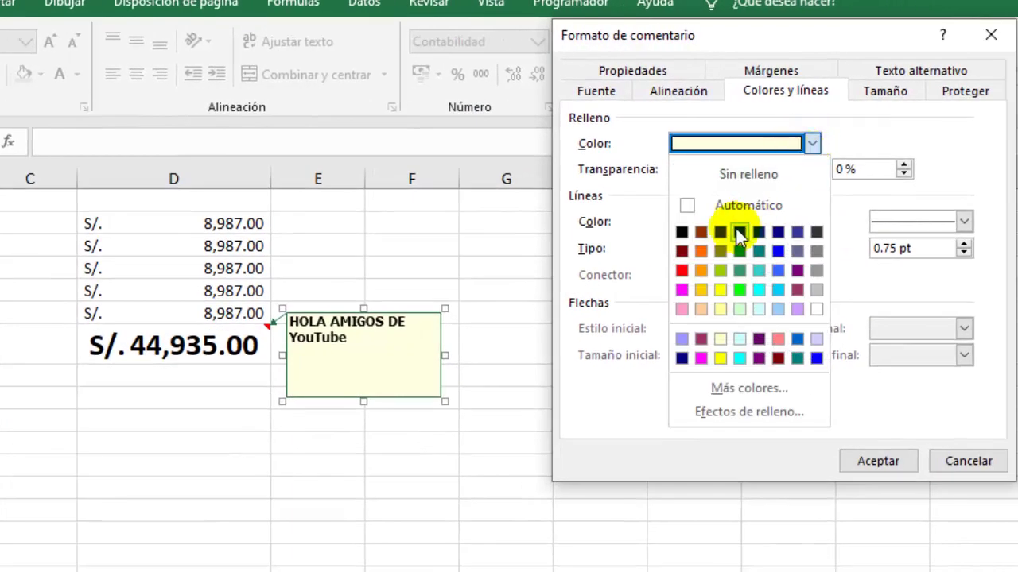
{"action": "left_click", "coordinate": [681, 272]}
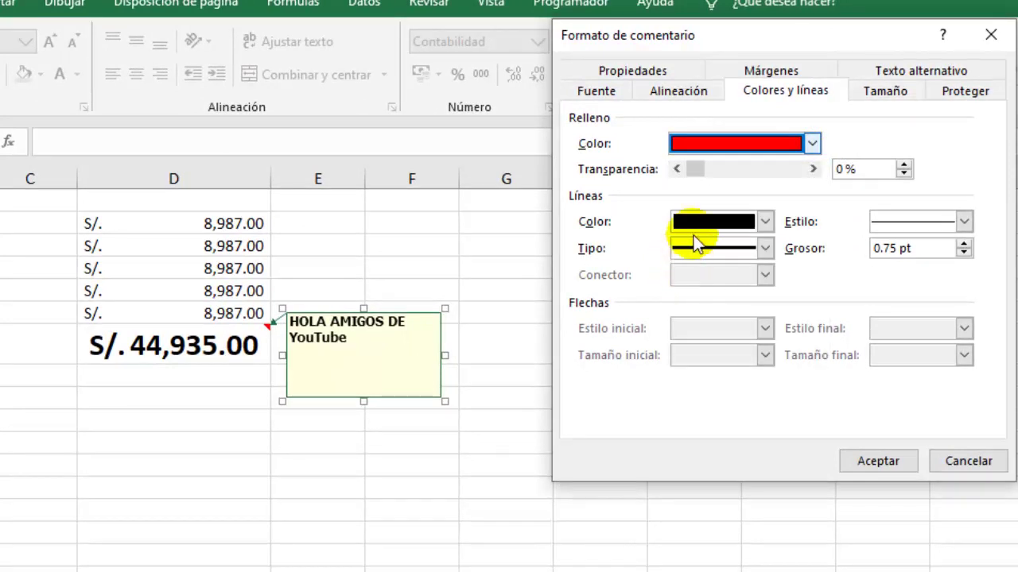
- Make the comment text white and apply the formatting
{"action": "left_click", "coordinate": [603, 92]}
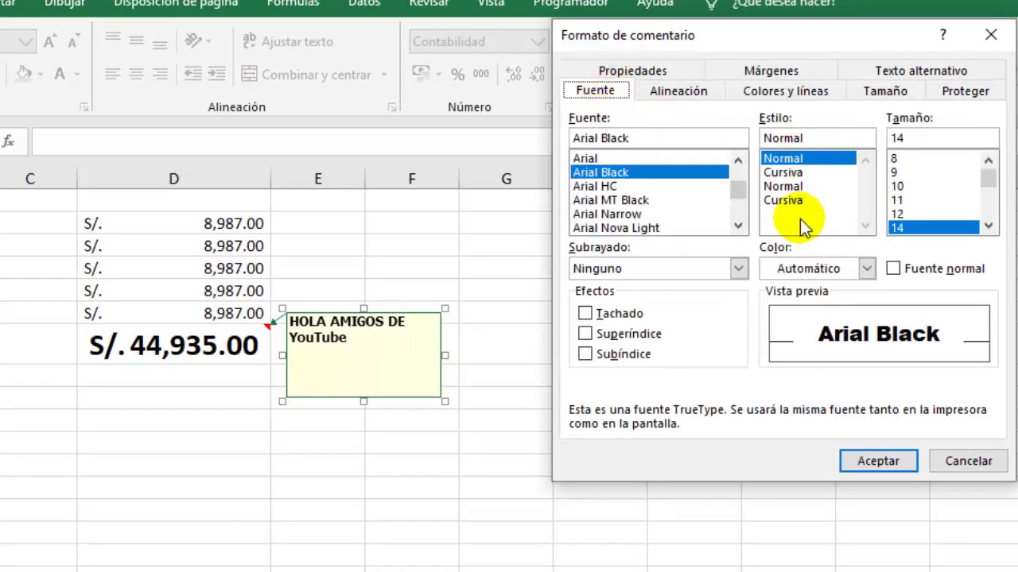
{"action": "left_click", "coordinate": [865, 269]}
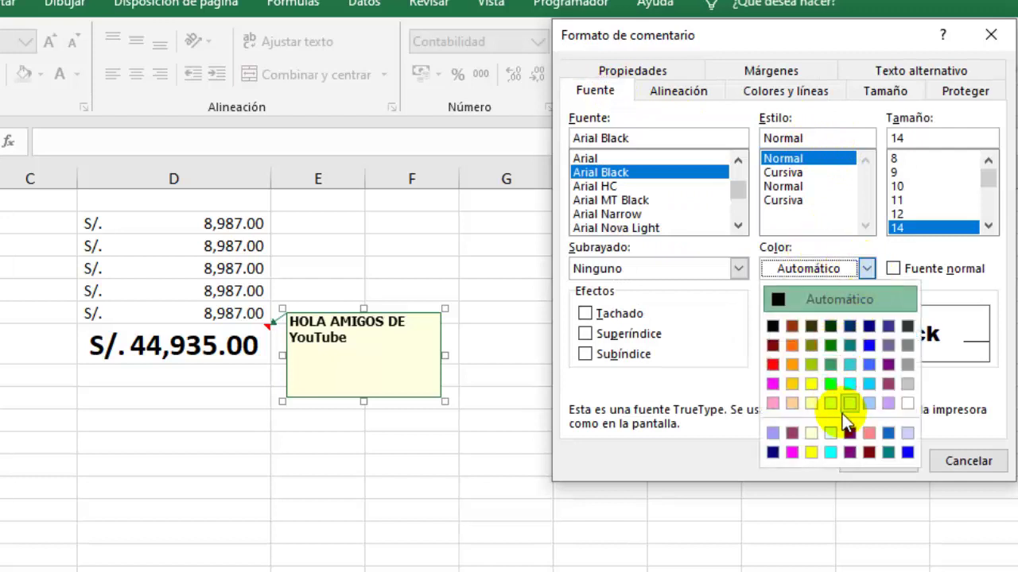
{"action": "left_click", "coordinate": [907, 404]}
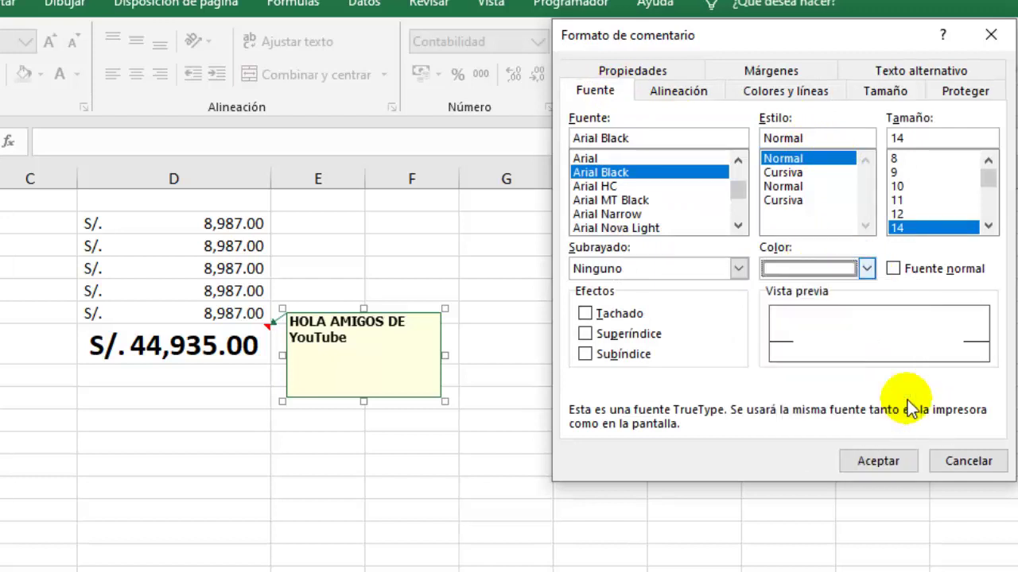
{"action": "left_click", "coordinate": [878, 465]}
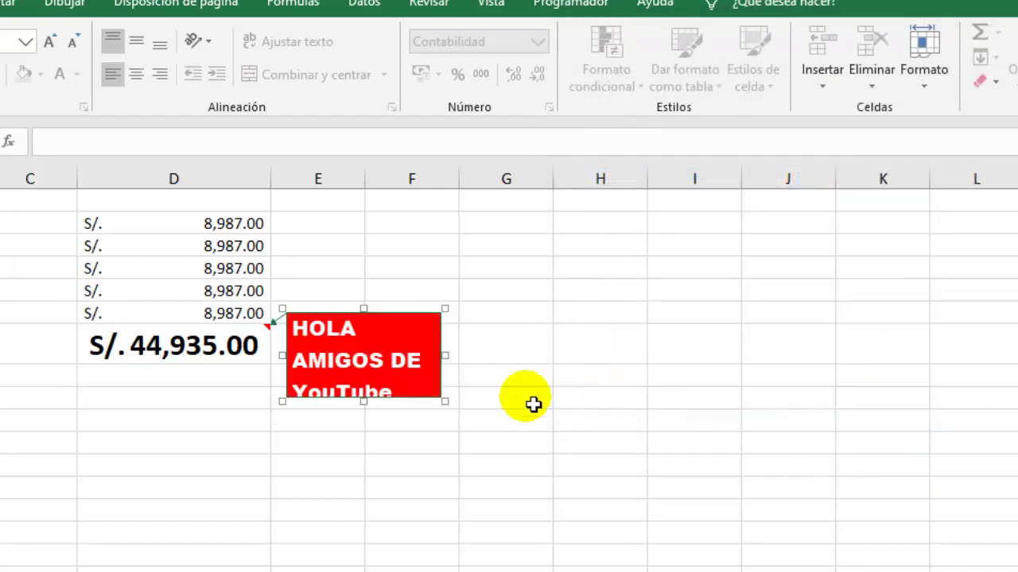
- Drag the red comment box's corner outward so the text fits on two lines
{"action": "mouse_move", "coordinate": [445, 402]}
{"action": "left_mouse_down"}
{"action": "mouse_move", "coordinate": [463, 451]}
{"action": "mouse_move", "coordinate": [481, 442]}
{"action": "left_mouse_up"}
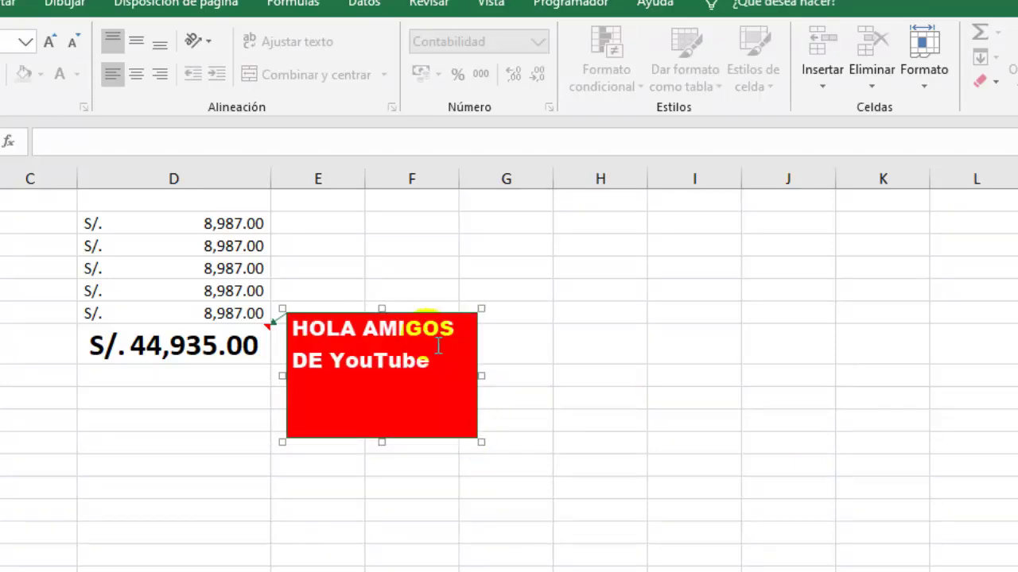
{"action": "right_click", "coordinate": [415, 311]}
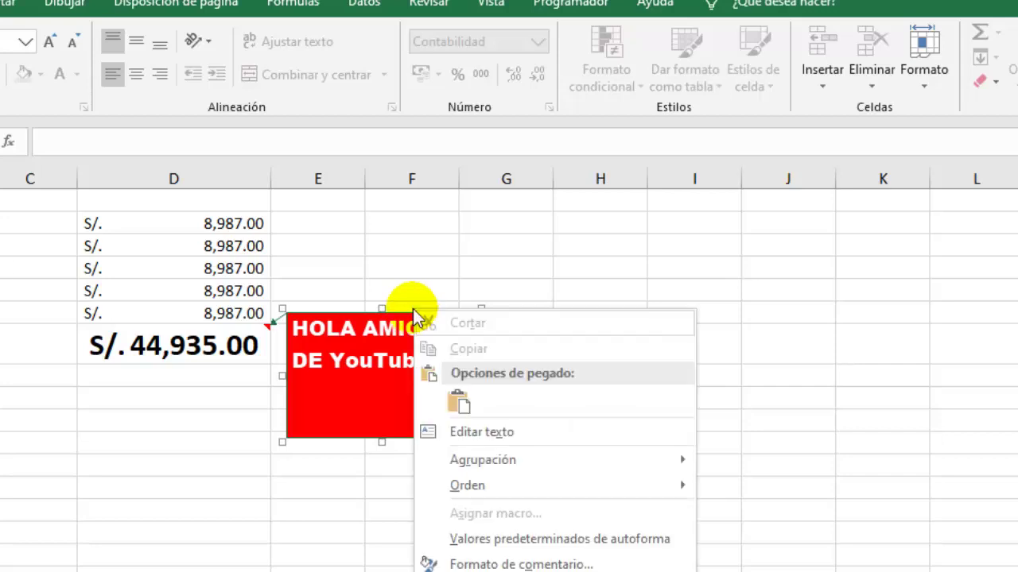
- Open the comment's Fill Effects and switch to a one-colour gradient
{"action": "left_click", "coordinate": [477, 564]}
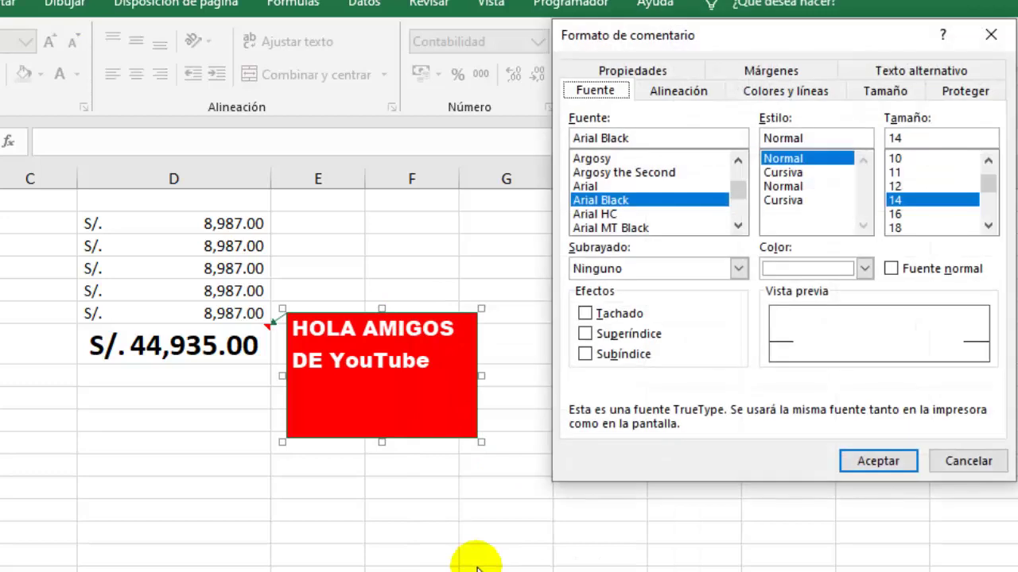
{"action": "left_click", "coordinate": [783, 91]}
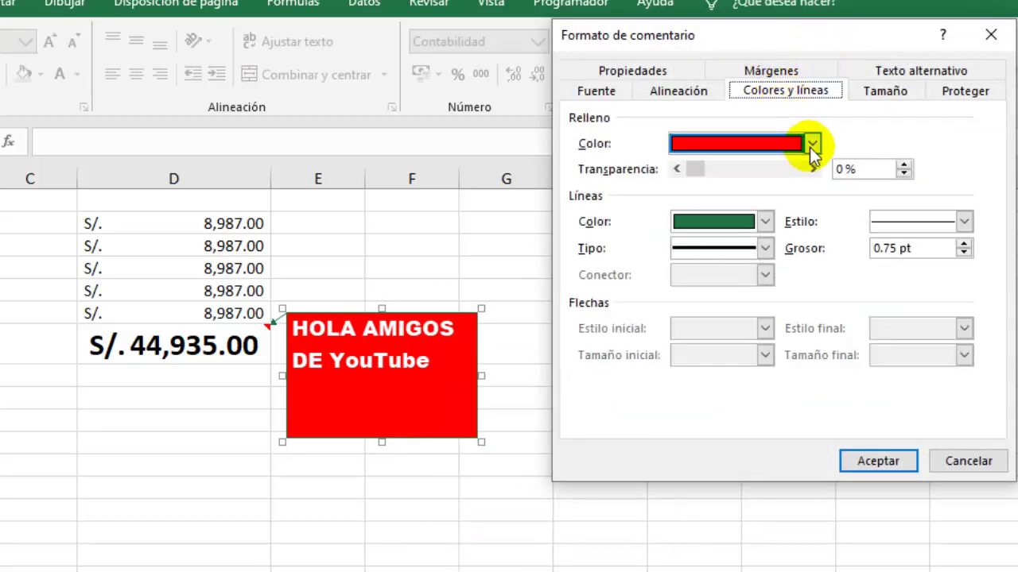
{"action": "left_click", "coordinate": [811, 144]}
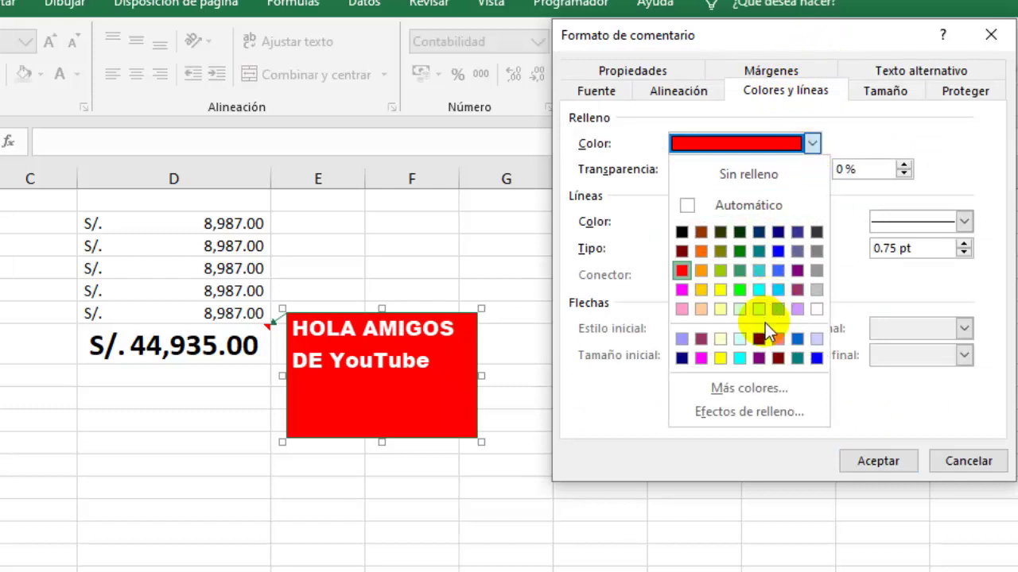
{"action": "left_click", "coordinate": [749, 412]}
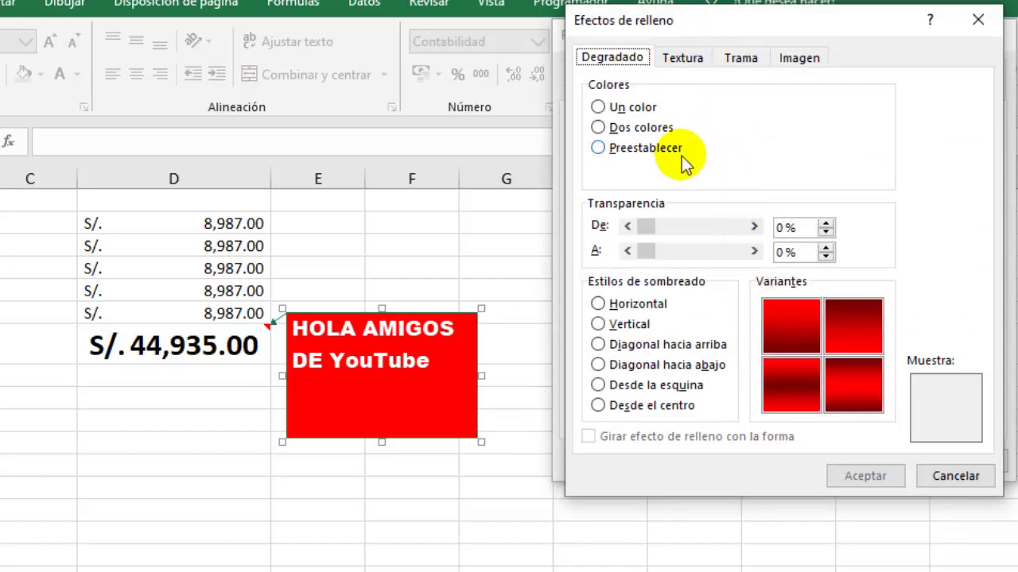
{"action": "left_click", "coordinate": [787, 314]}
- Make the gradient yellow fading to dark, then apply with dark-blue Arial Black lettering
{"action": "left_click", "coordinate": [853, 127]}
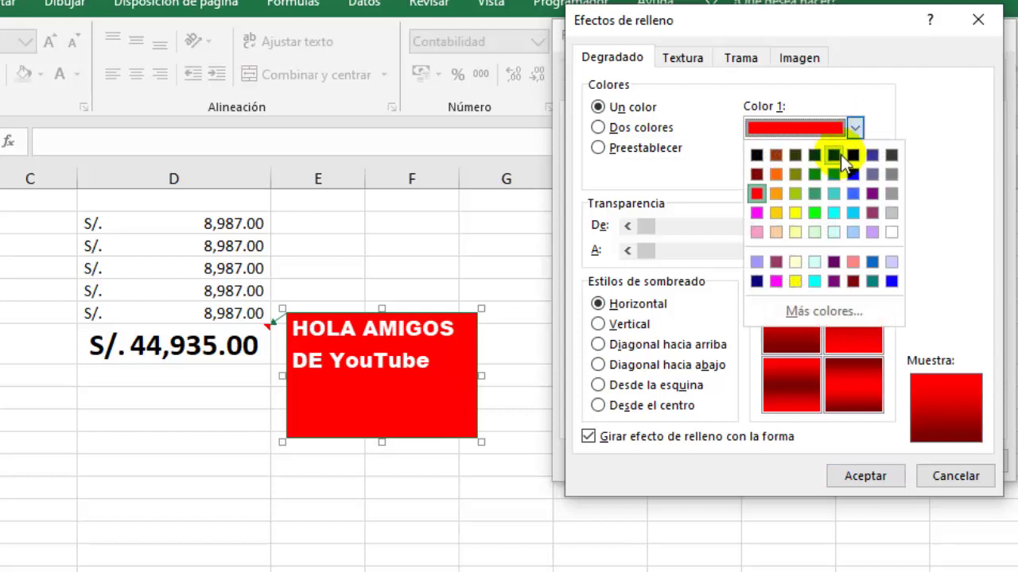
{"action": "left_click", "coordinate": [815, 212]}
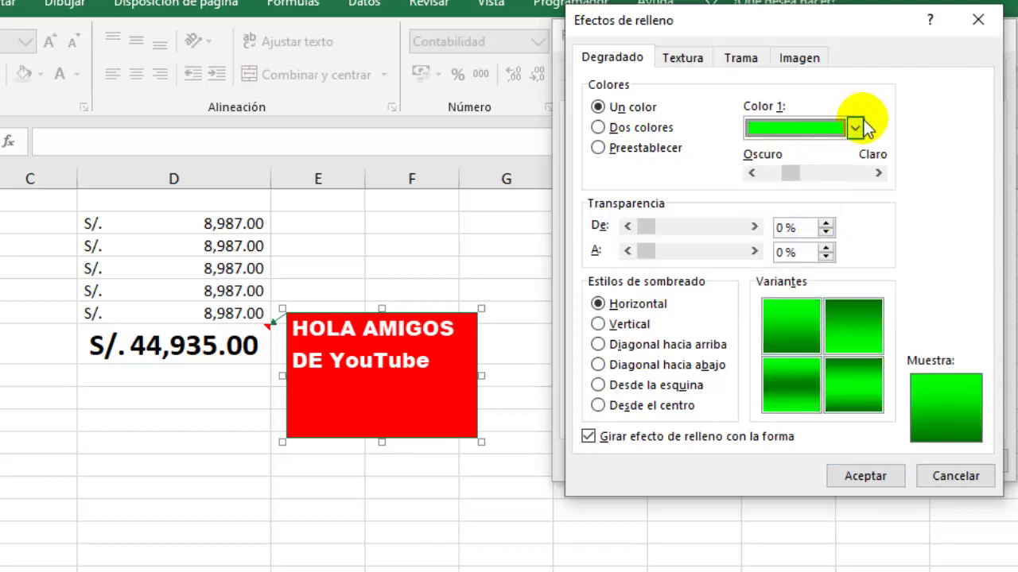
{"action": "left_click", "coordinate": [855, 127]}
{"action": "left_click", "coordinate": [795, 212]}
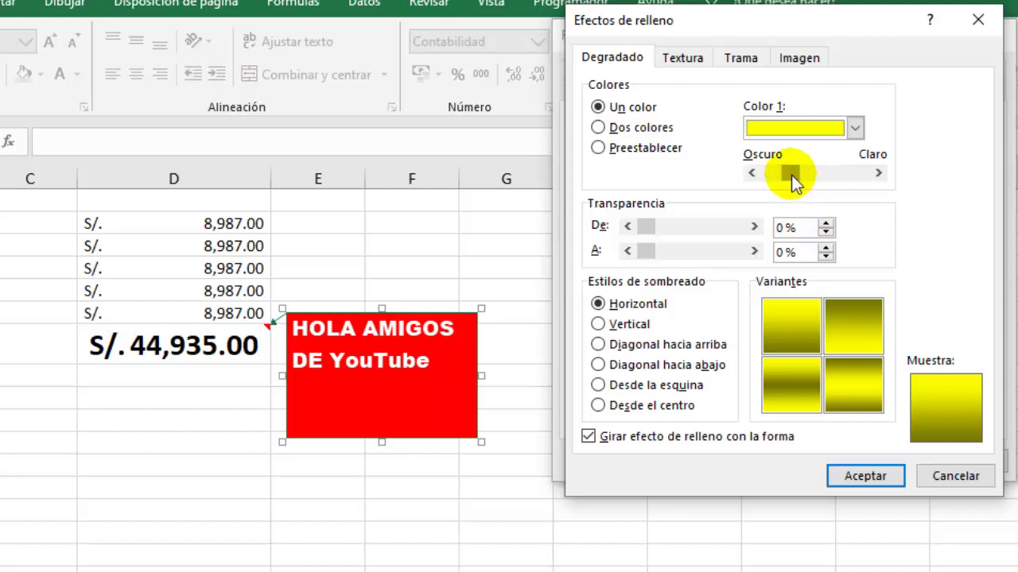
{"action": "mouse_move", "coordinate": [791, 173]}
{"action": "left_mouse_down"}
{"action": "mouse_move", "coordinate": [860, 175]}
{"action": "mouse_move", "coordinate": [800, 172]}
{"action": "left_mouse_up"}
{"action": "left_click", "coordinate": [865, 475]}
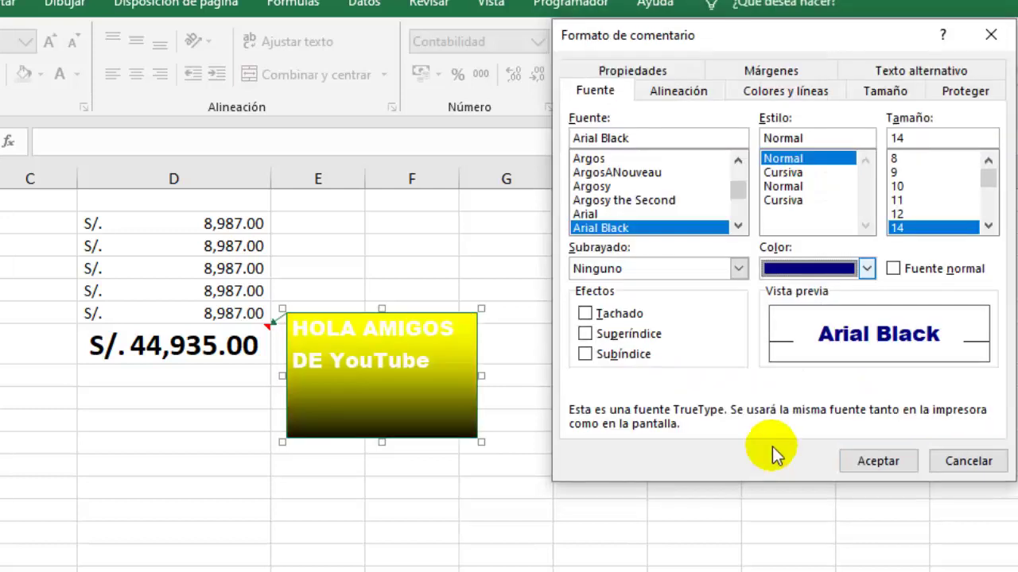
{"action": "left_click", "coordinate": [857, 470]}
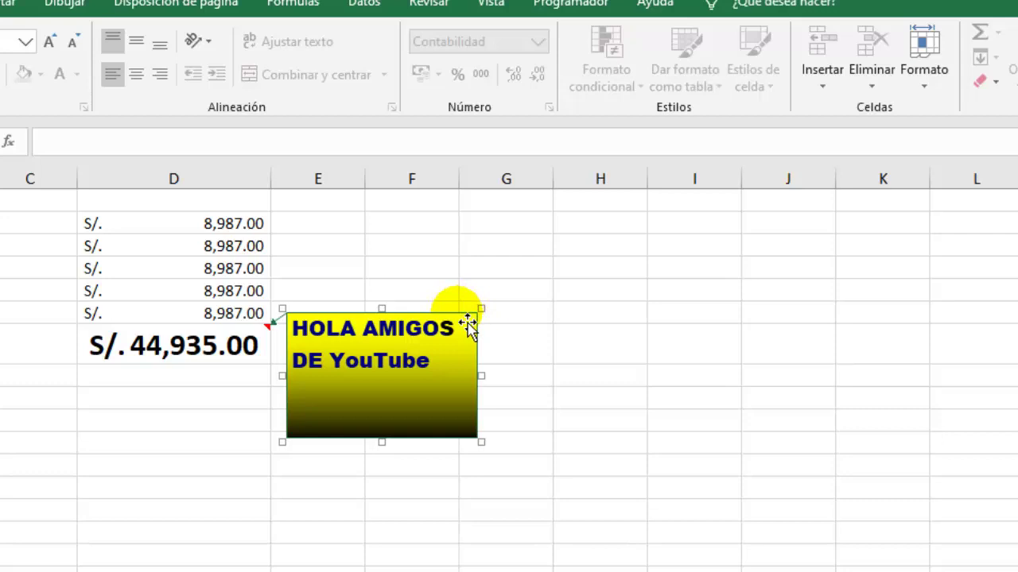
- Reopen Formato de comentario and reach the Imagen tab of Efectos de relleno
{"action": "right_click", "coordinate": [467, 322]}
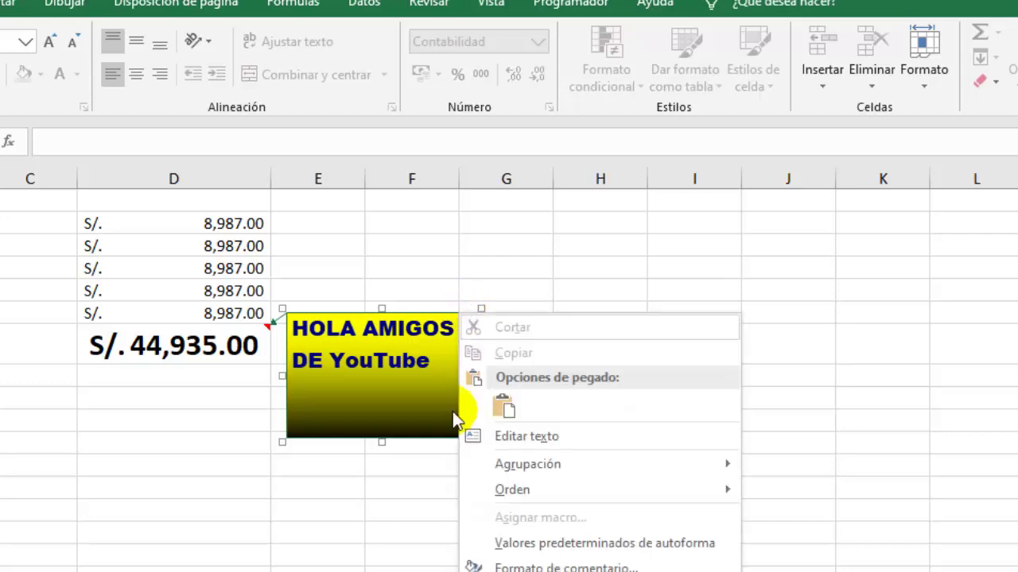
{"action": "left_click", "coordinate": [527, 566]}
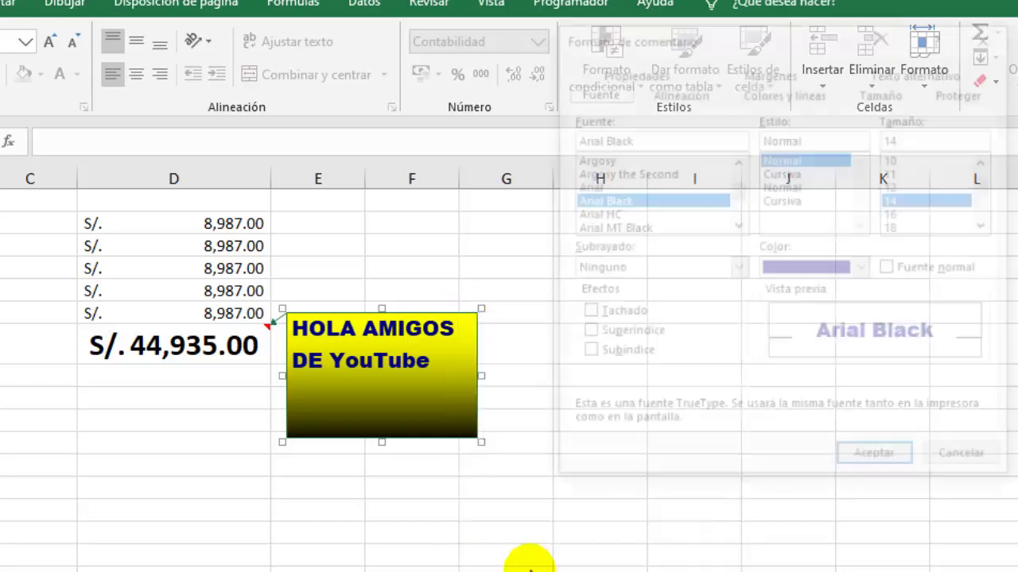
{"action": "left_click", "coordinate": [805, 94]}
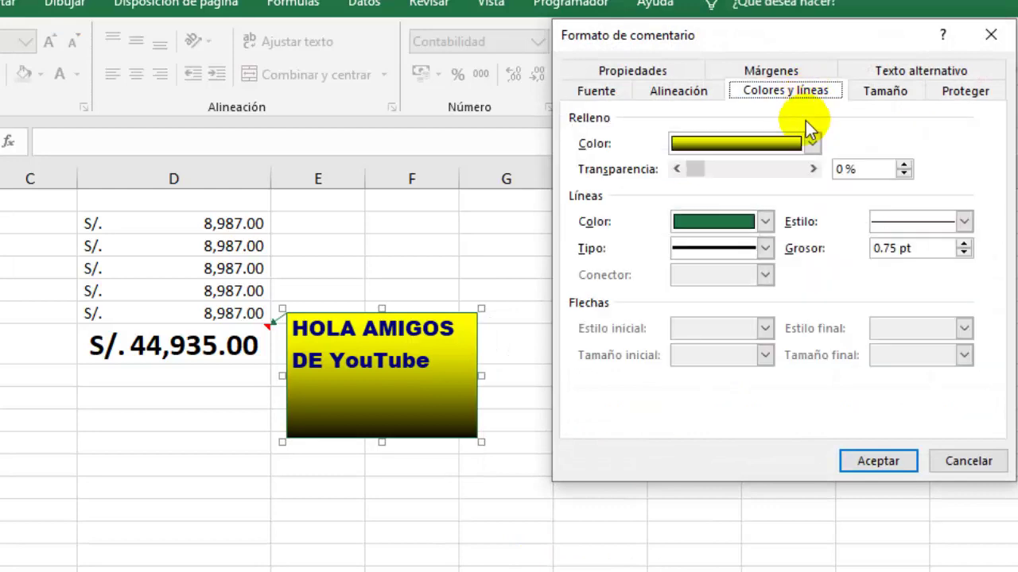
{"action": "left_click", "coordinate": [811, 143]}
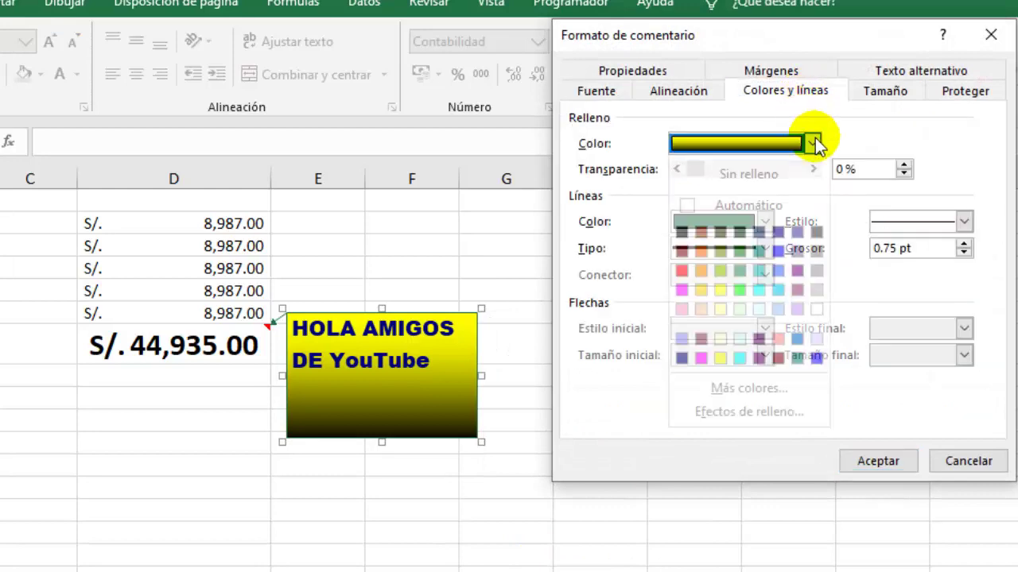
{"action": "left_click", "coordinate": [748, 412]}
{"action": "left_click", "coordinate": [682, 56]}
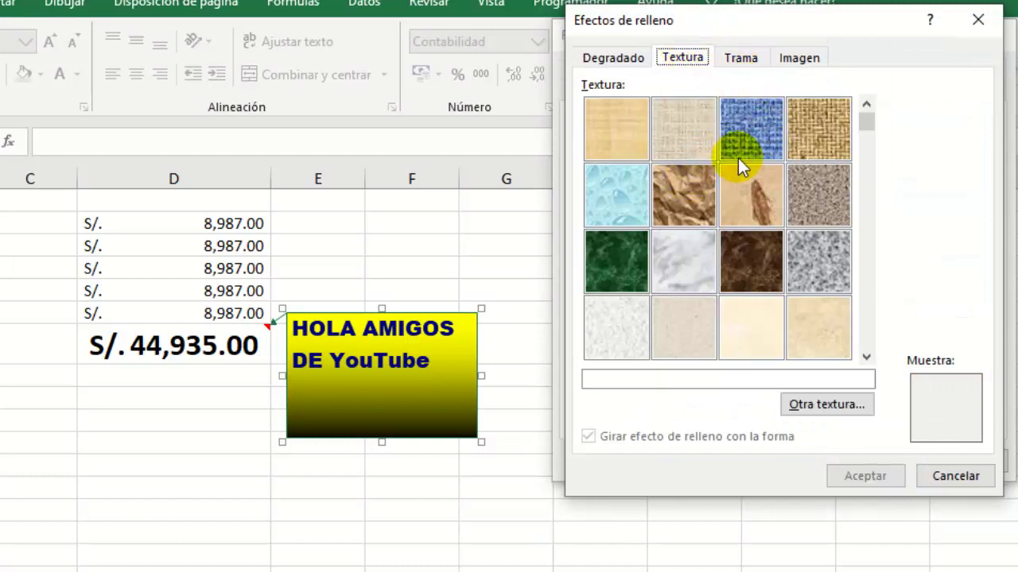
{"action": "left_click", "coordinate": [741, 61]}
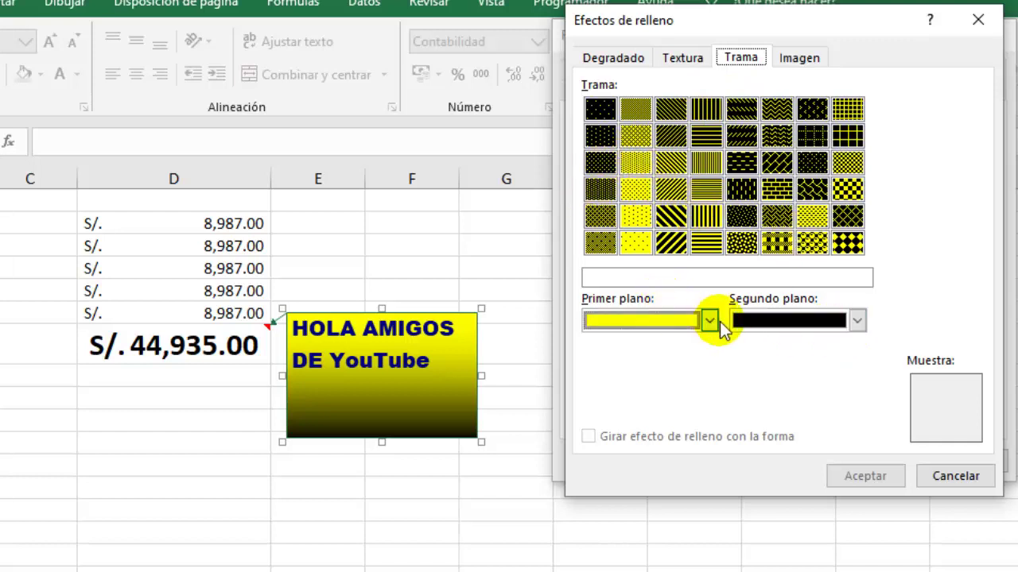
{"action": "left_click", "coordinate": [791, 61]}
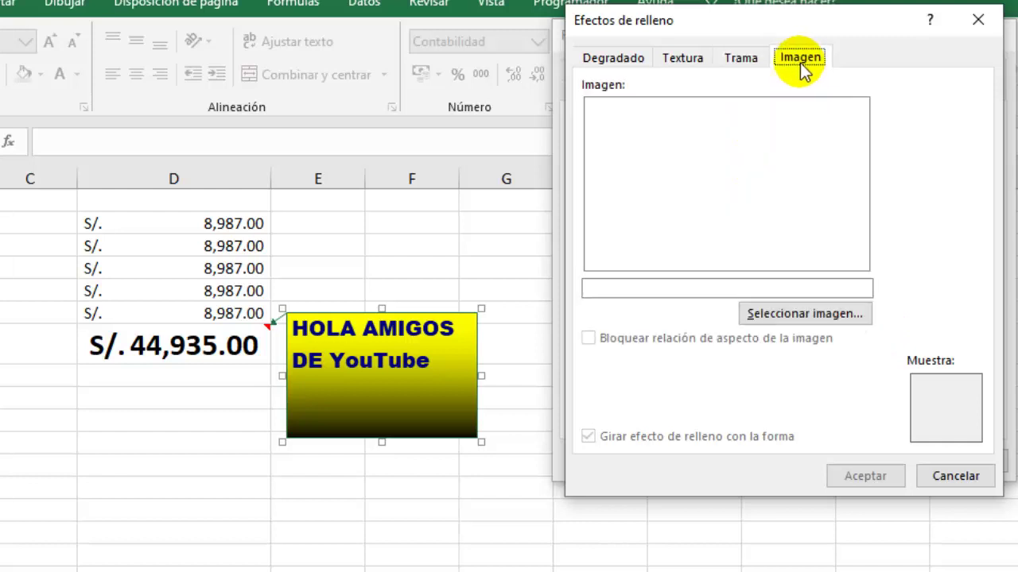
- Insert LOGO ESTUDIO CONTABLE.jpg from D:\MARKETING as the comment's picture fill
{"action": "left_click", "coordinate": [809, 316]}
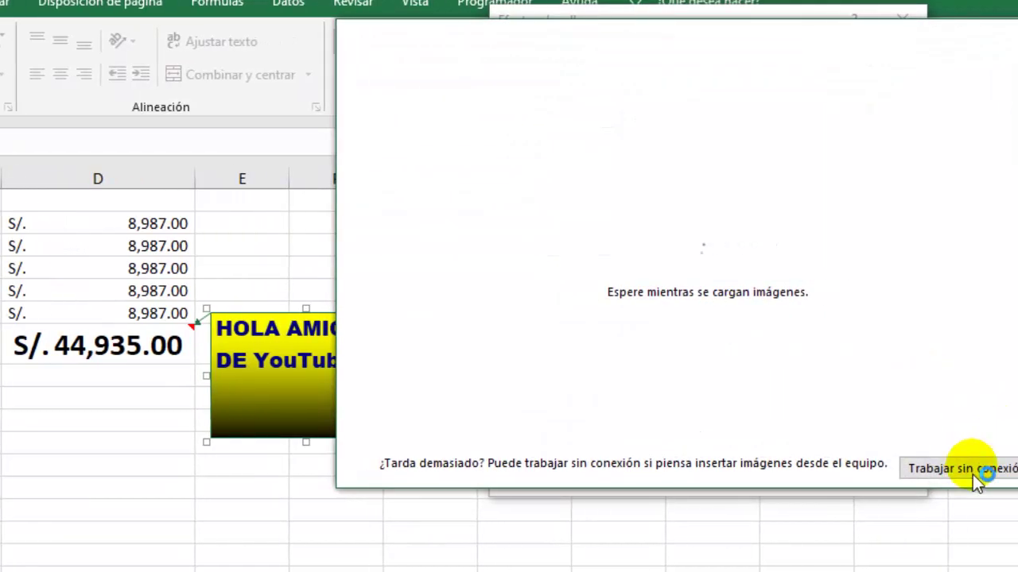
{"action": "left_click", "coordinate": [975, 471]}
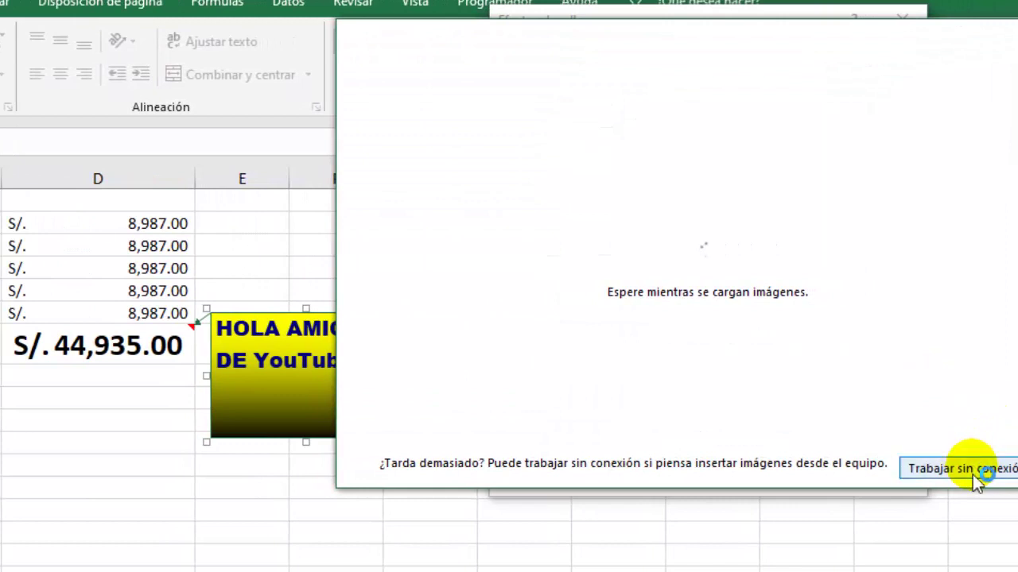
{"action": "left_click", "coordinate": [972, 466]}
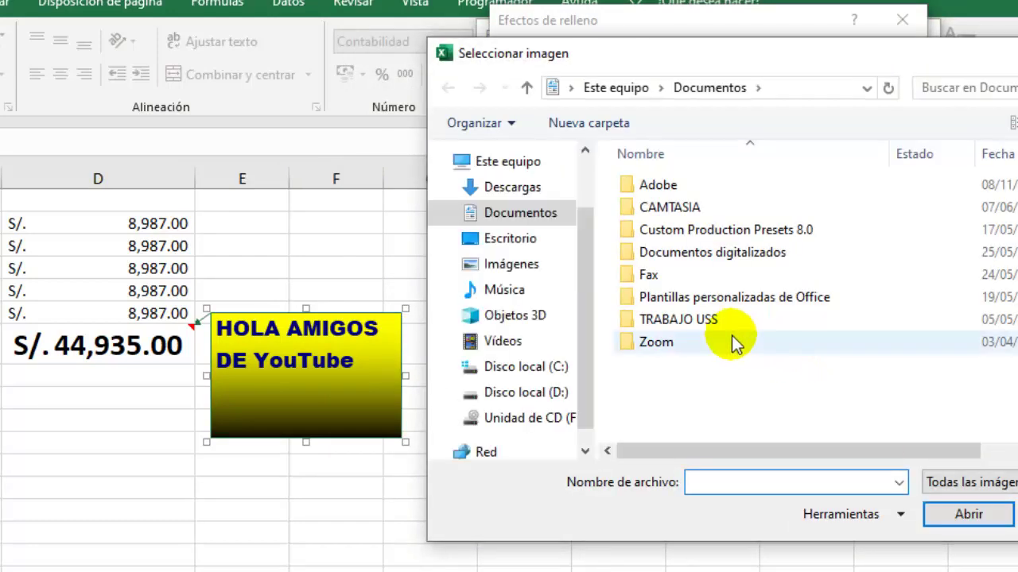
{"action": "left_click", "coordinate": [517, 393]}
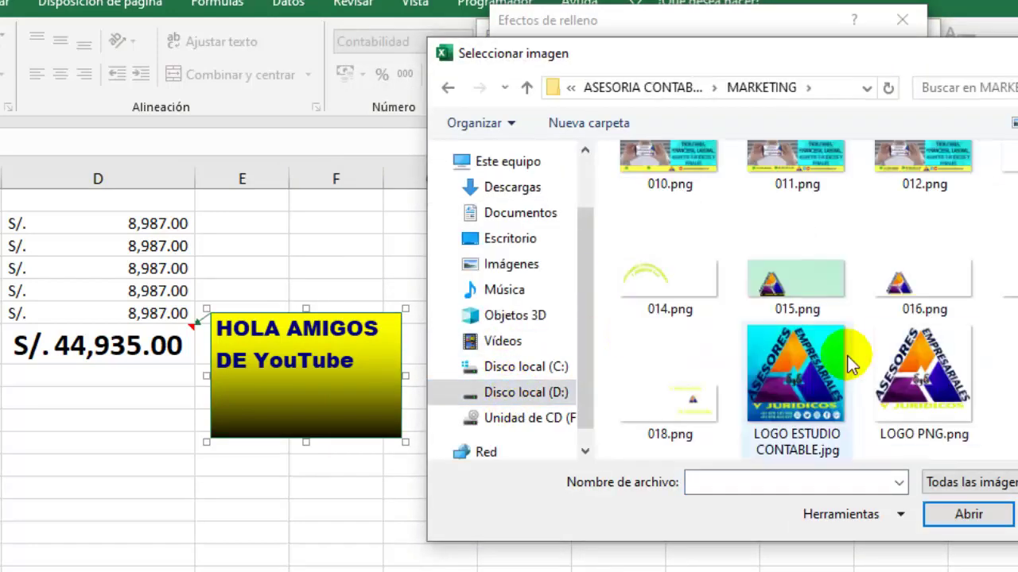
{"action": "left_click", "coordinate": [798, 370]}
{"action": "left_click", "coordinate": [969, 517]}
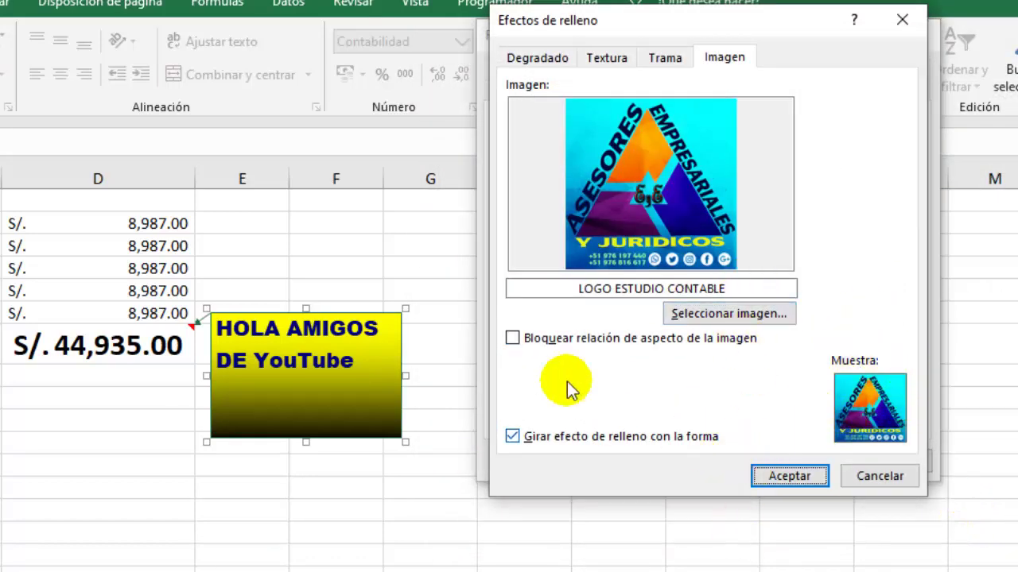
- Apply the company logo as the comment's picture fill and drag the comment taller
{"action": "left_click", "coordinate": [788, 477]}
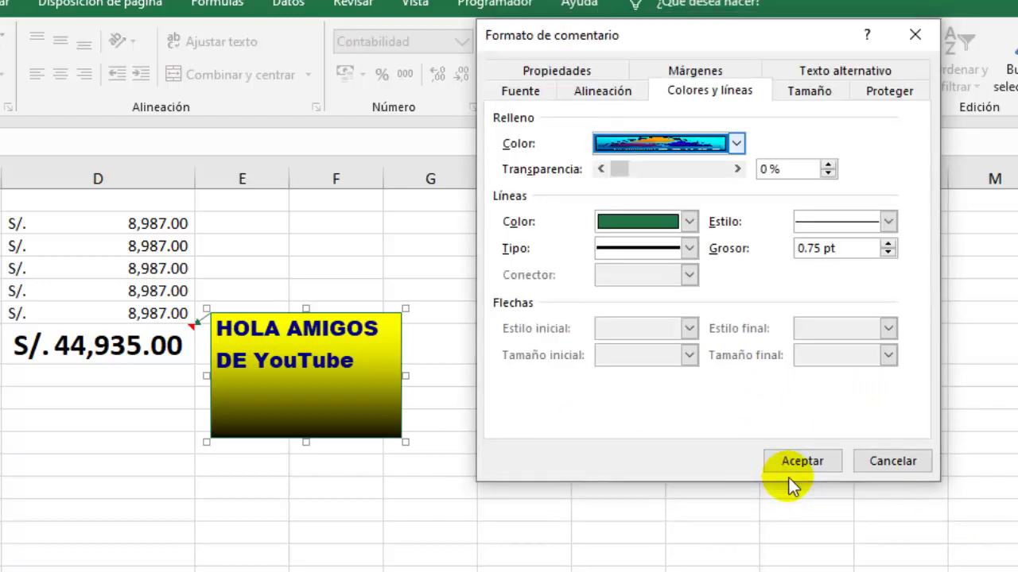
{"action": "left_click", "coordinate": [790, 462]}
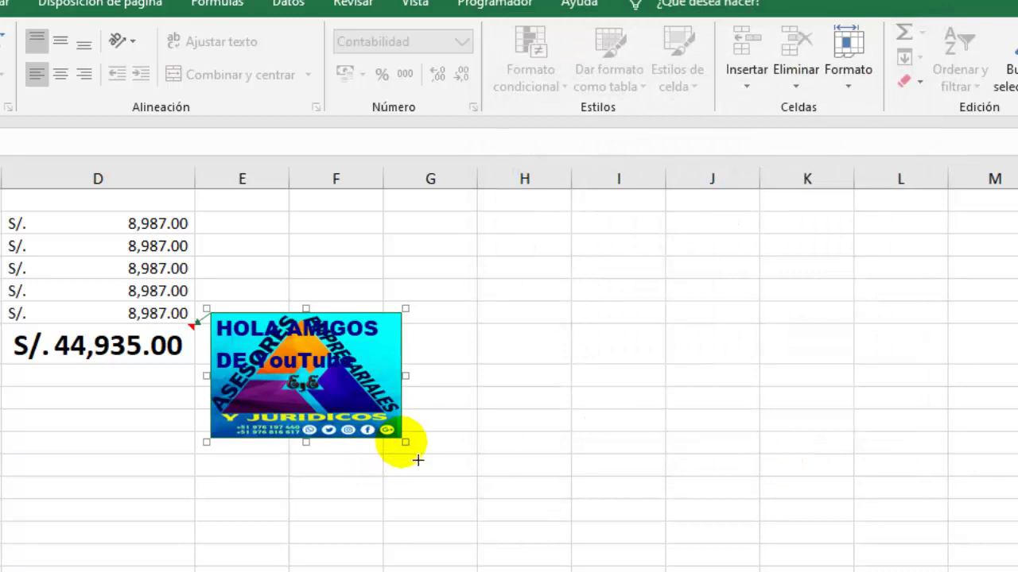
{"action": "left_click_drag", "start_coordinate": [406, 442], "coordinate": [415, 523]}
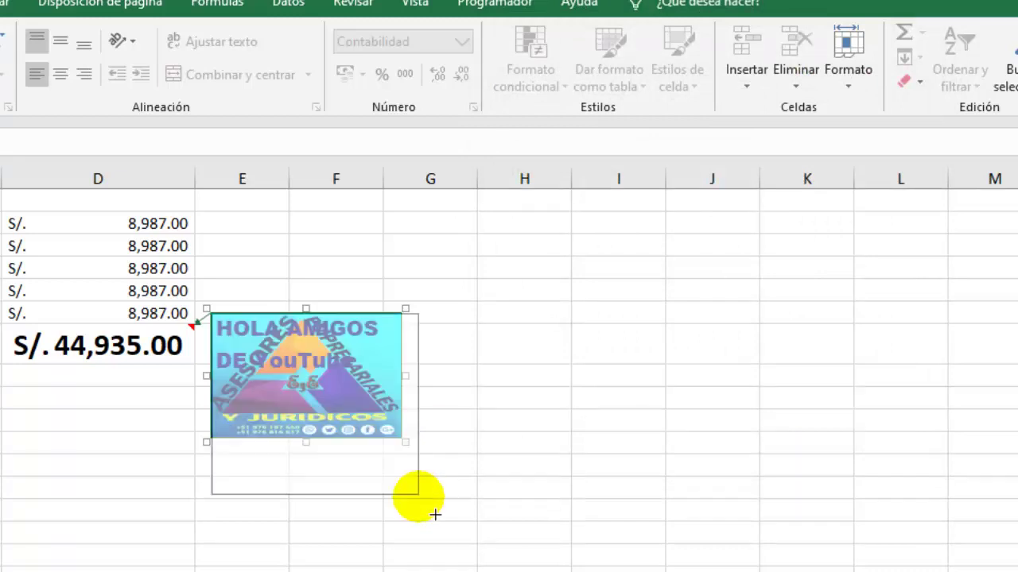
- Erase the comment's 'HOLA AMIGOS DE YouTube' text
{"action": "left_click", "coordinate": [363, 367]}
{"action": "left_click_drag", "start_coordinate": [366, 360], "coordinate": [223, 326]}
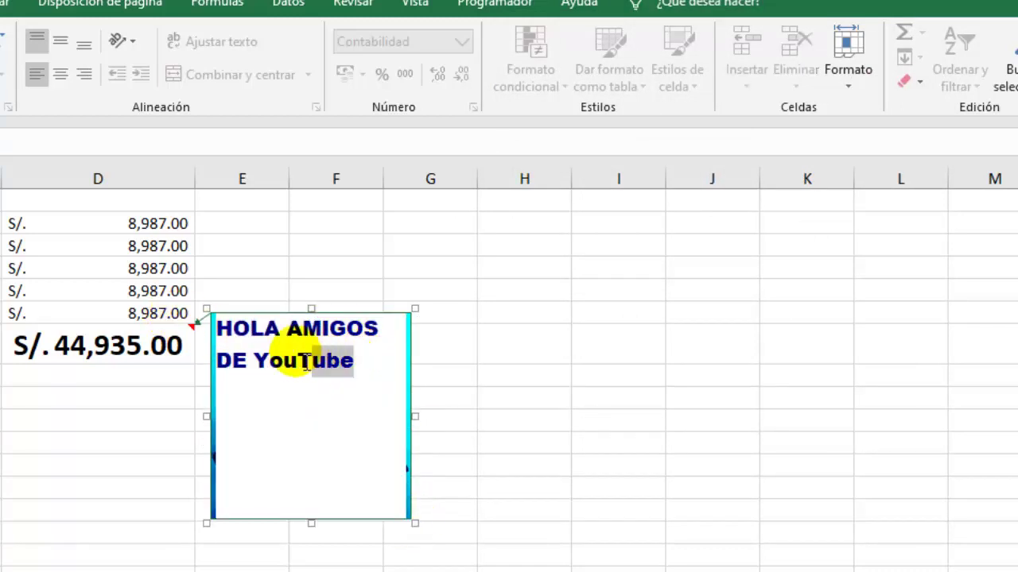
{"action": "key", "text": "Delete"}
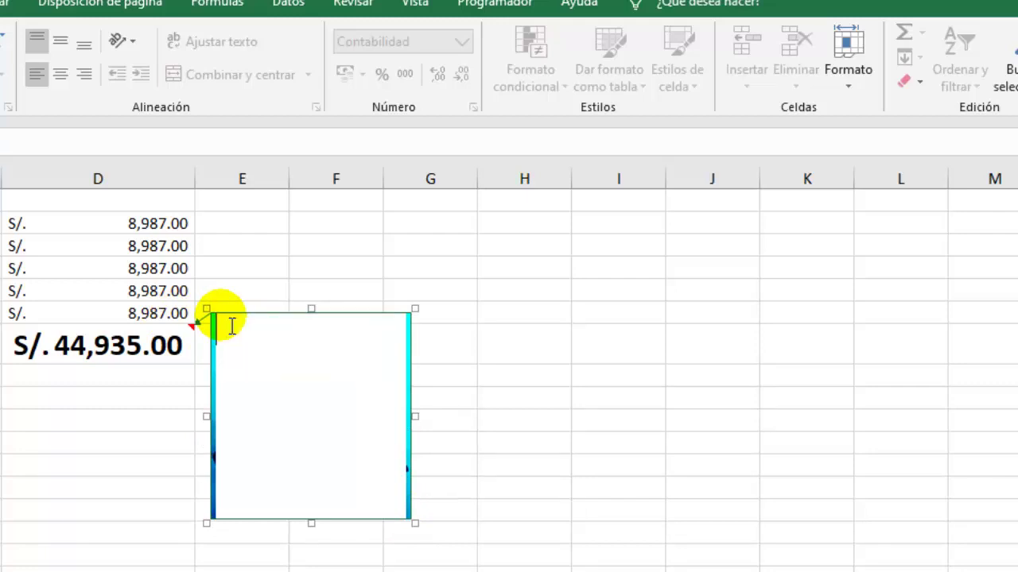
- Leave comment editing and preview the S/. 44,935.00 total's comment showing only the logo
{"action": "left_click", "coordinate": [533, 377]}
{"action": "mouse_move", "coordinate": [102, 340]}
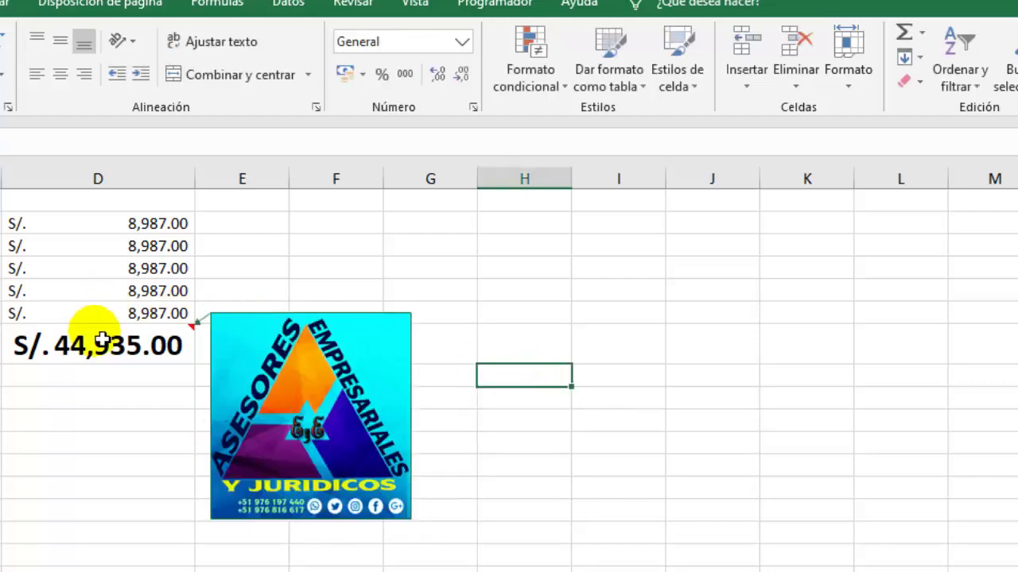